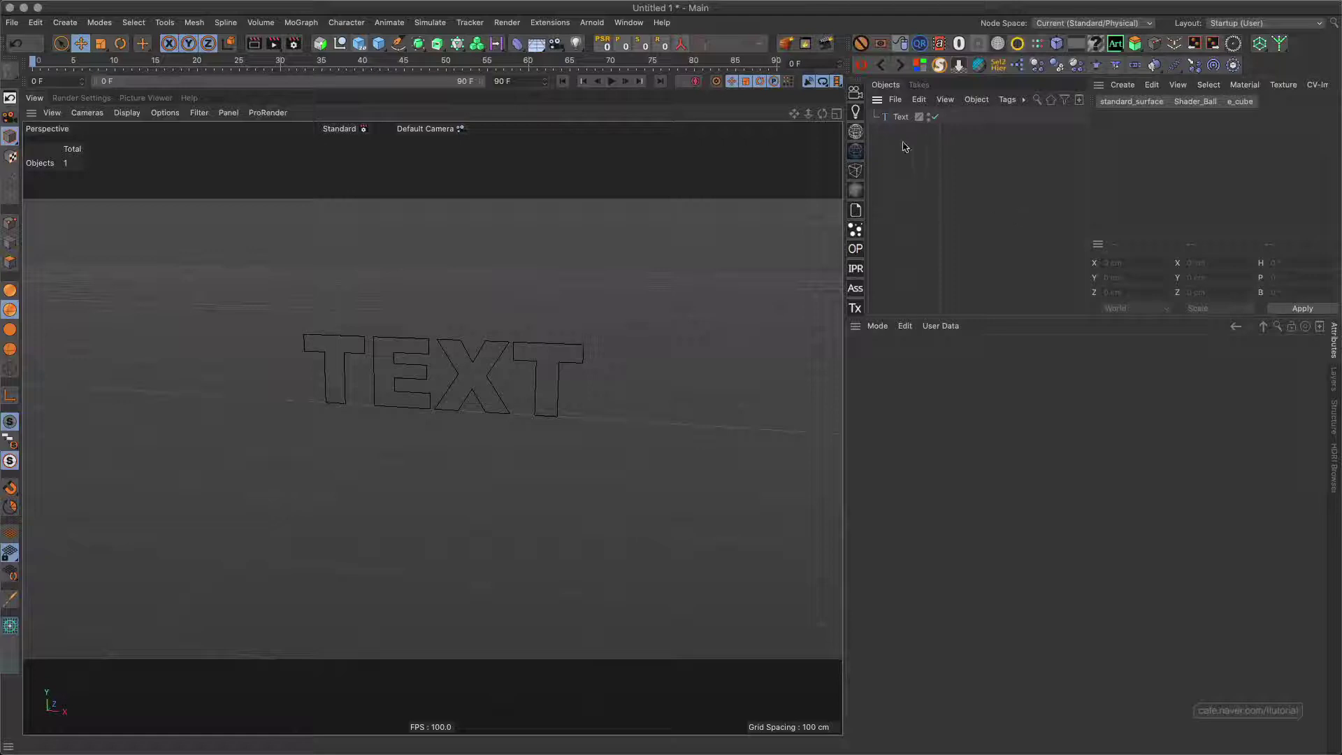
Add the Python Numbers tag to the Text object, test the Number slider, and reset it to 0.
click(899, 118)
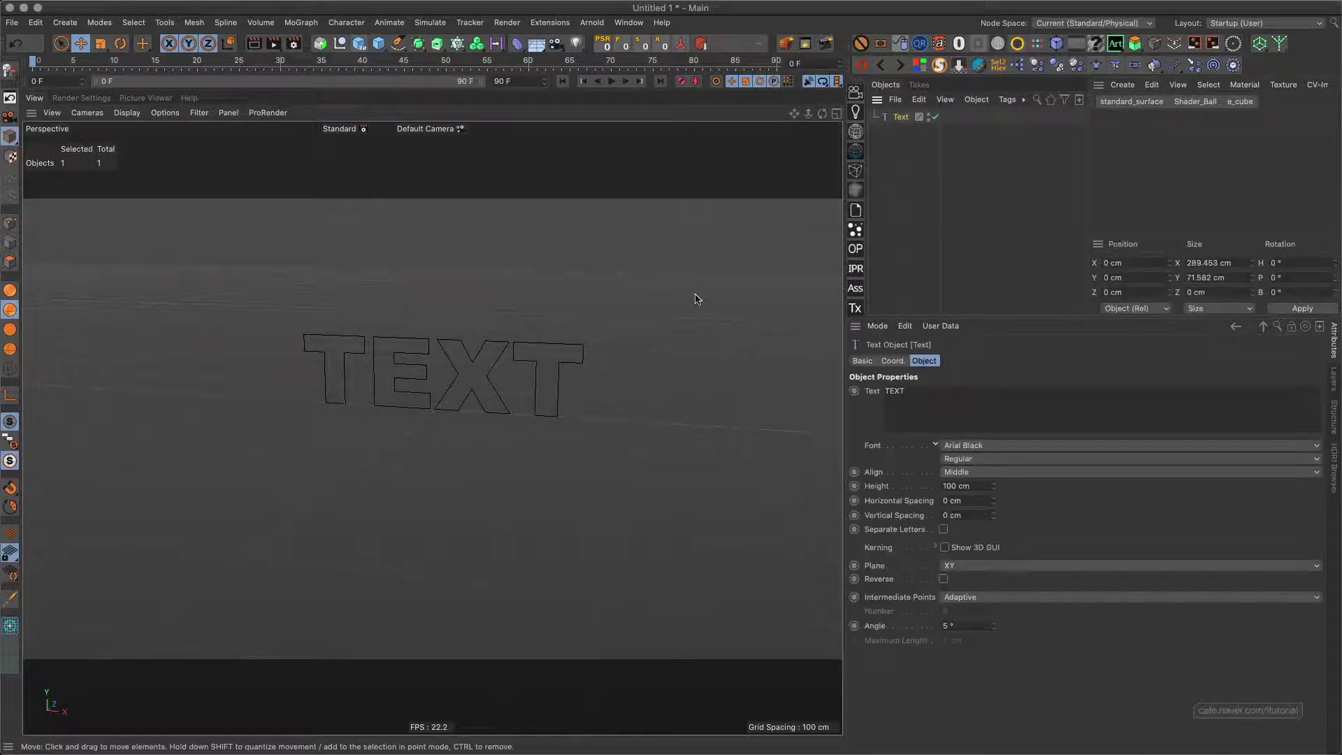
click(960, 44)
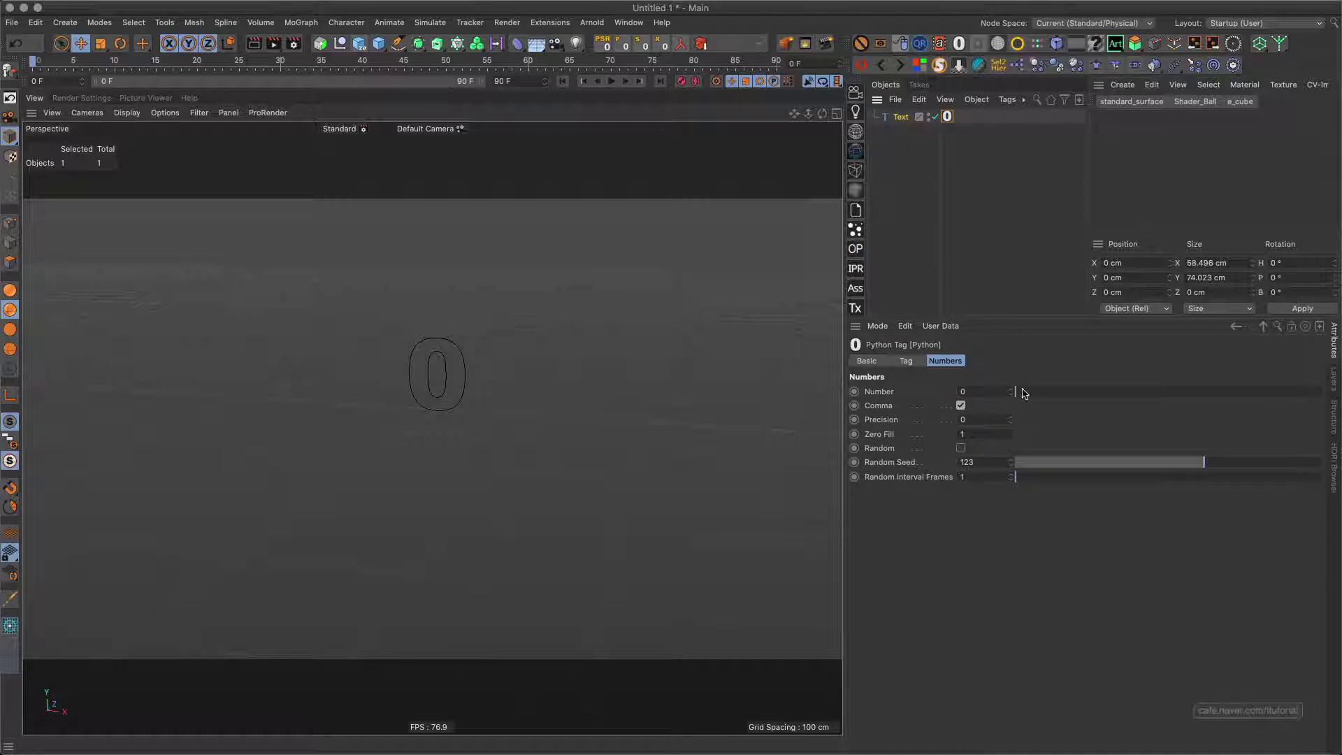
mouse_move(1023, 393)
mouse_down()
mouse_move(1132, 392)
mouse_move(995, 385)
mouse_move(493, 447)
mouse_up()
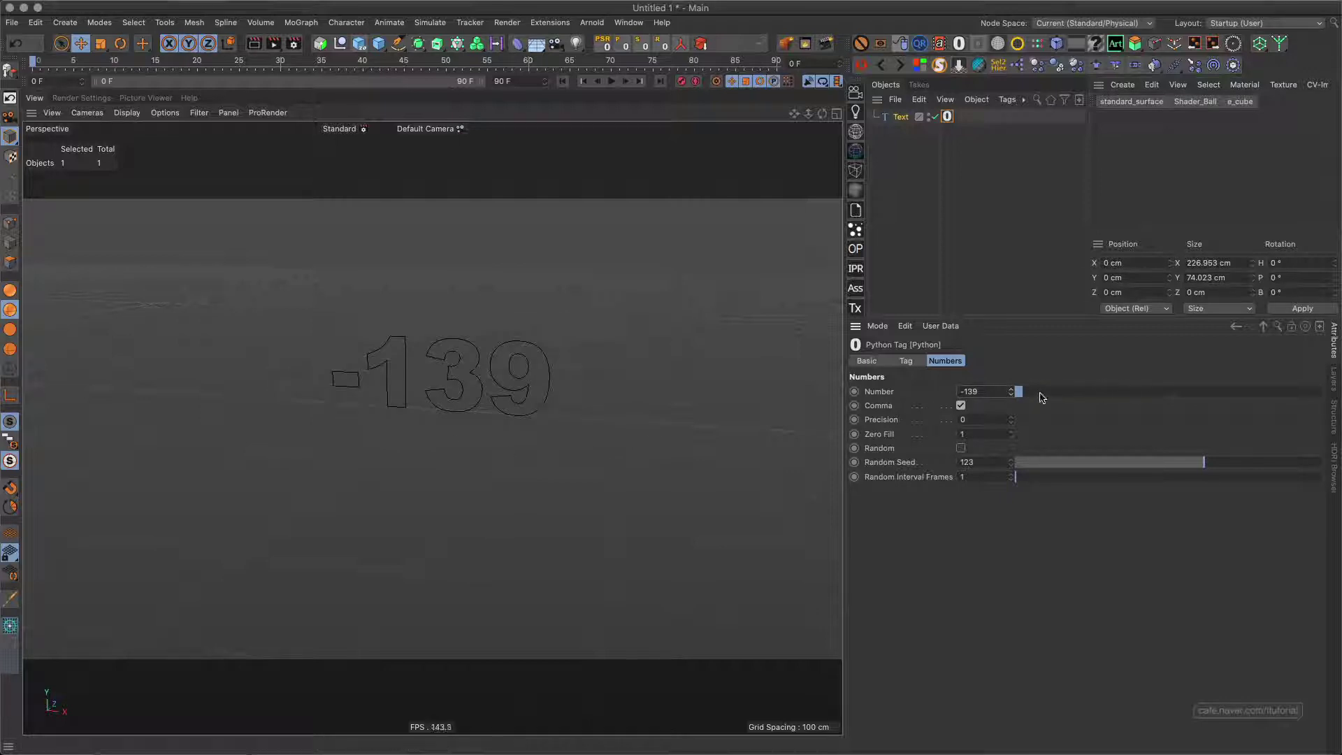
drag(1040, 393, 996, 395)
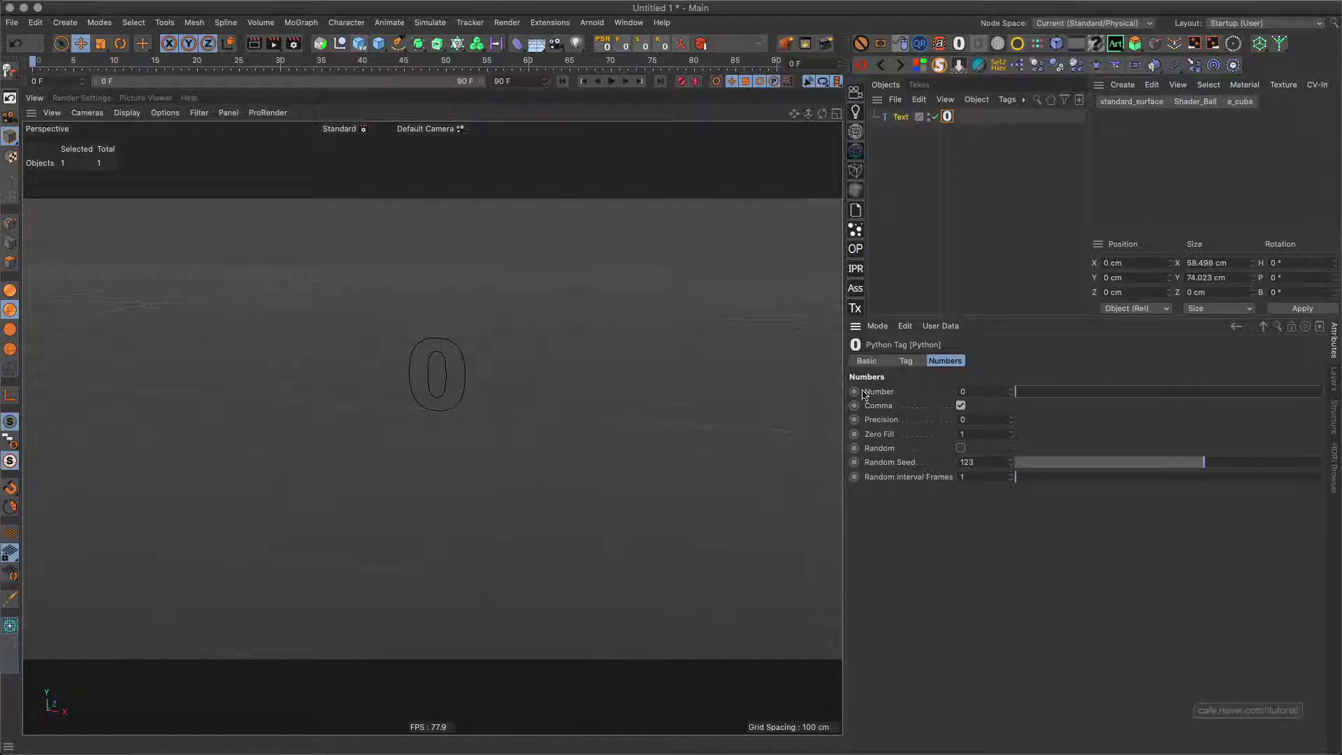
Set Number to -1000 and keyframe it at frame 0.
key(BackSpace)
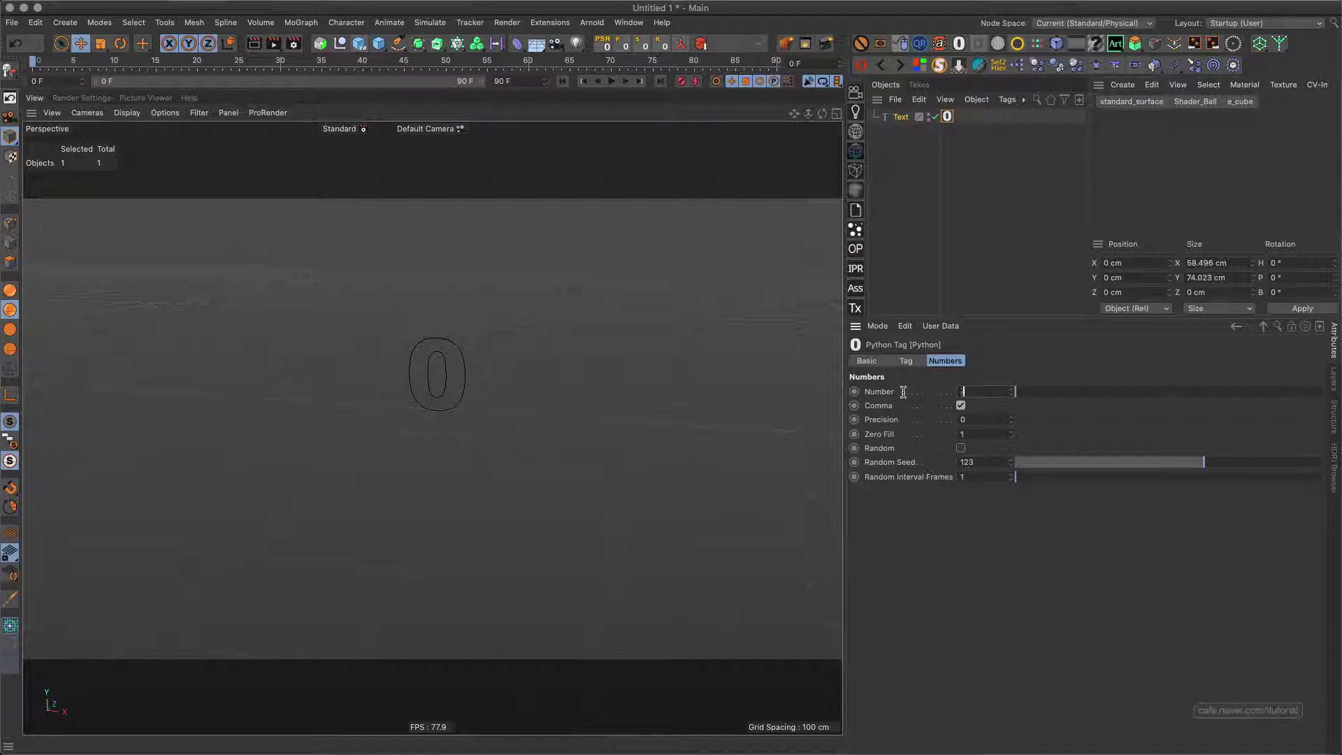
text(-100)
key(Return)
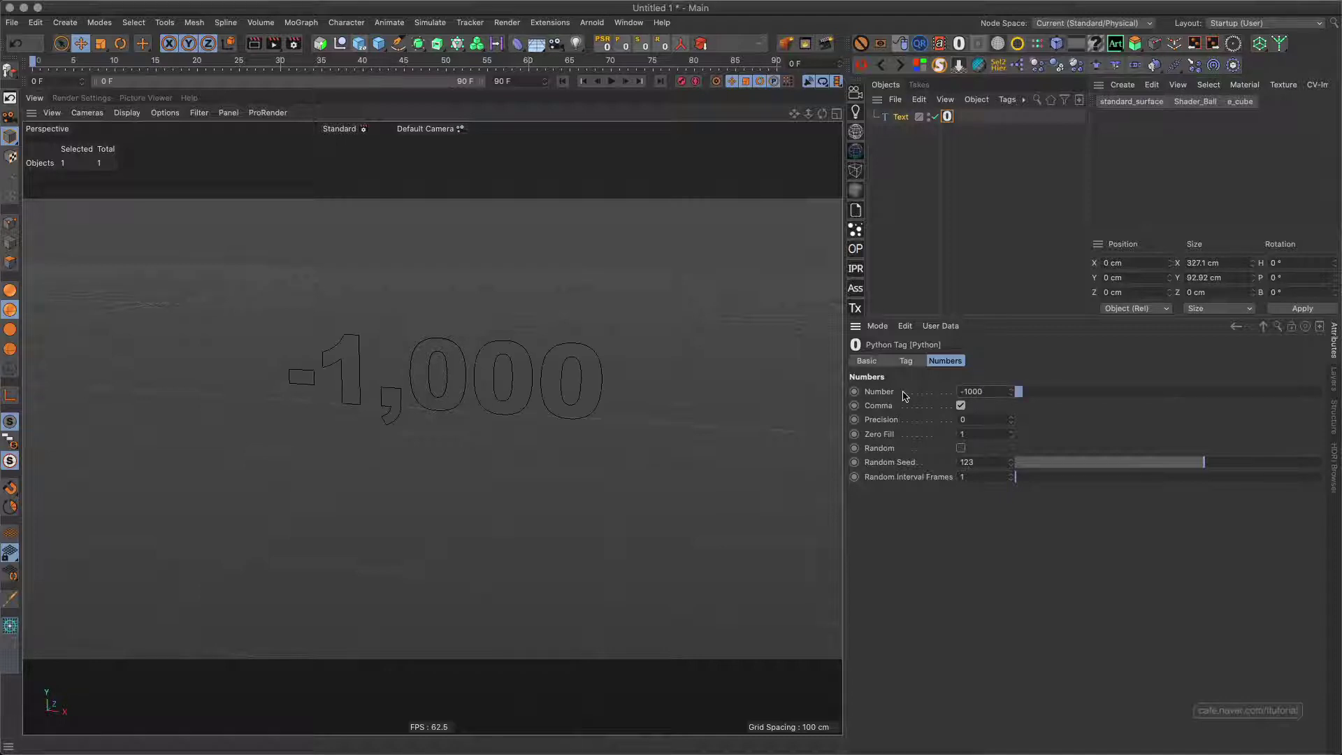
click(854, 392)
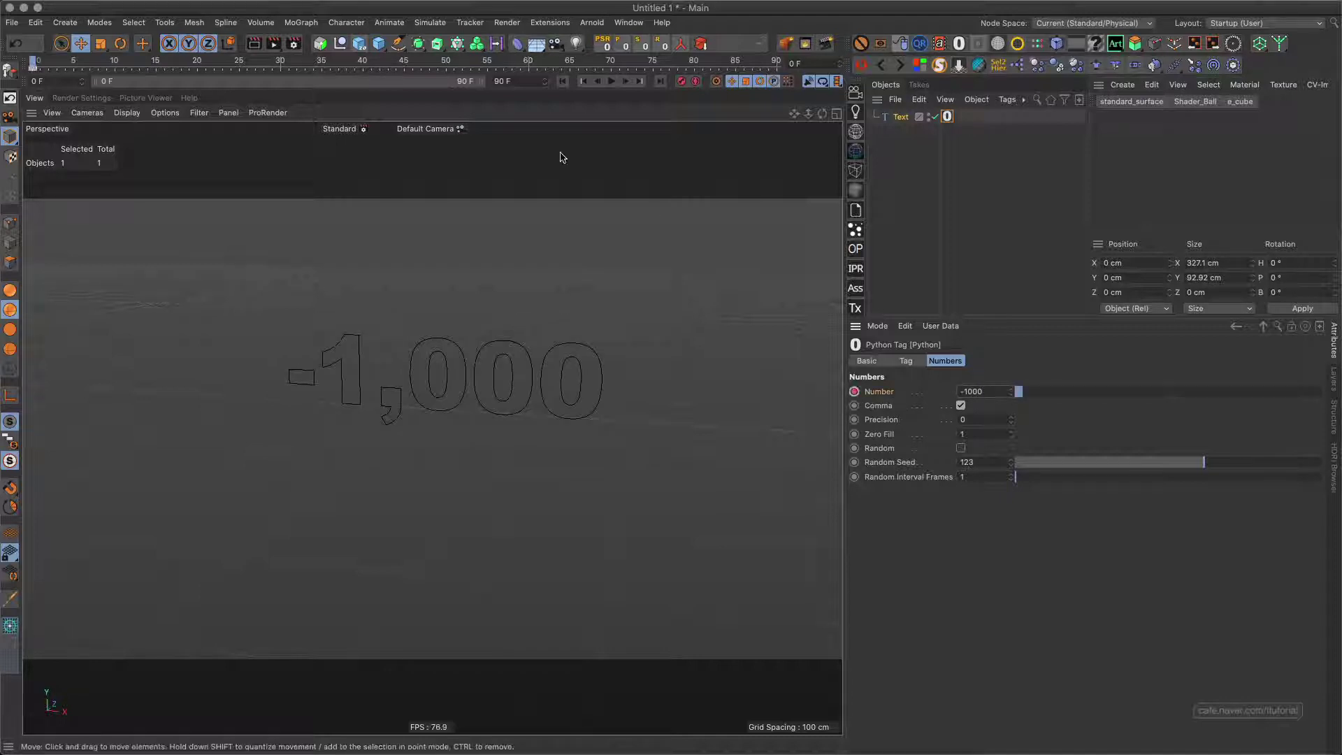
Extend the timeline to 300 F, keyframe Number 1000 there, then rewind and play.
click(518, 81)
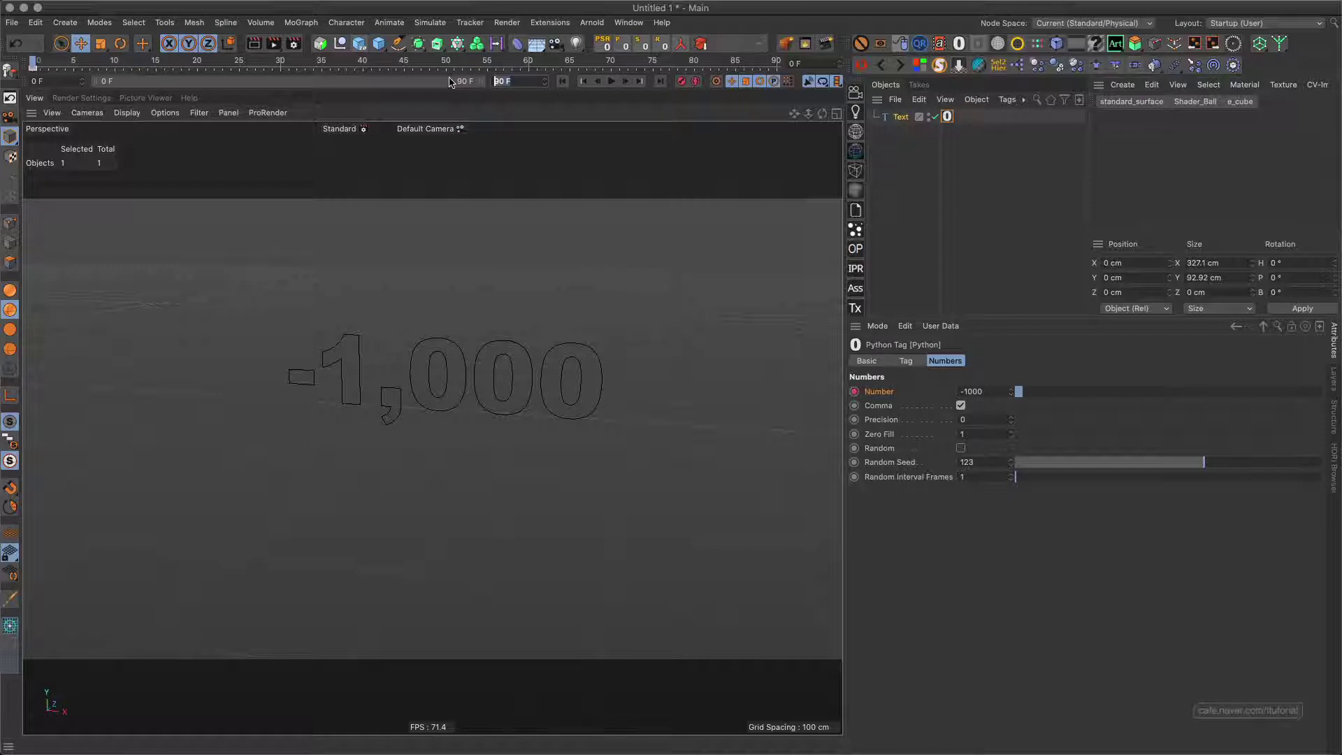
text(300)
key(Return)
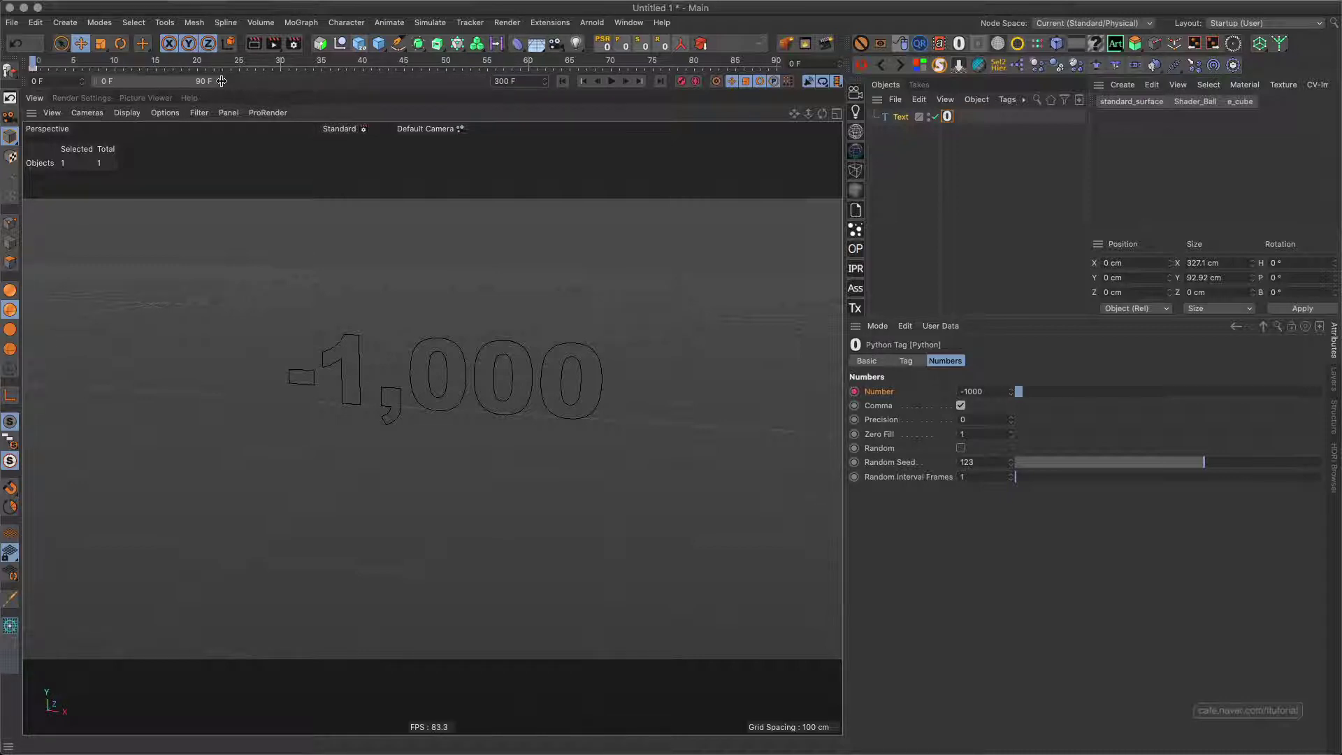
drag(218, 81, 482, 81)
drag(764, 64, 778, 64)
text(1000)
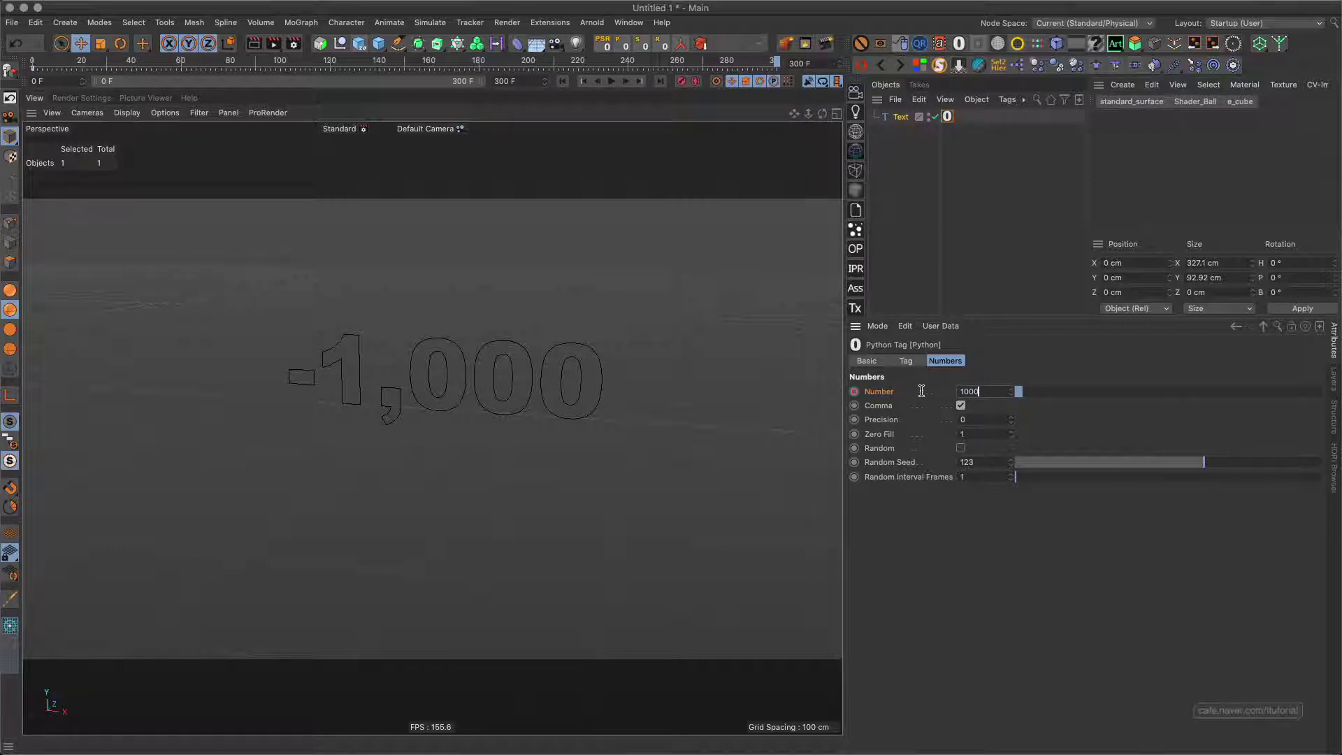
key(Return)
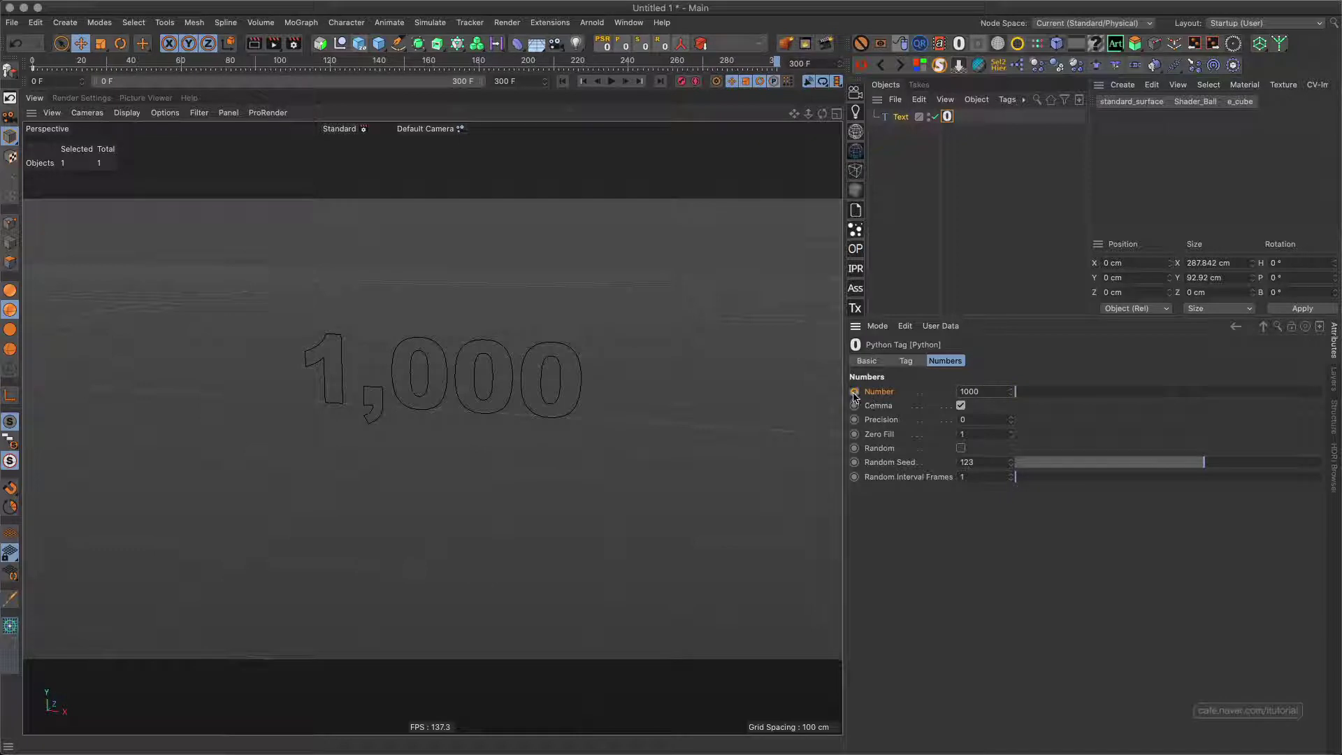
click(589, 82)
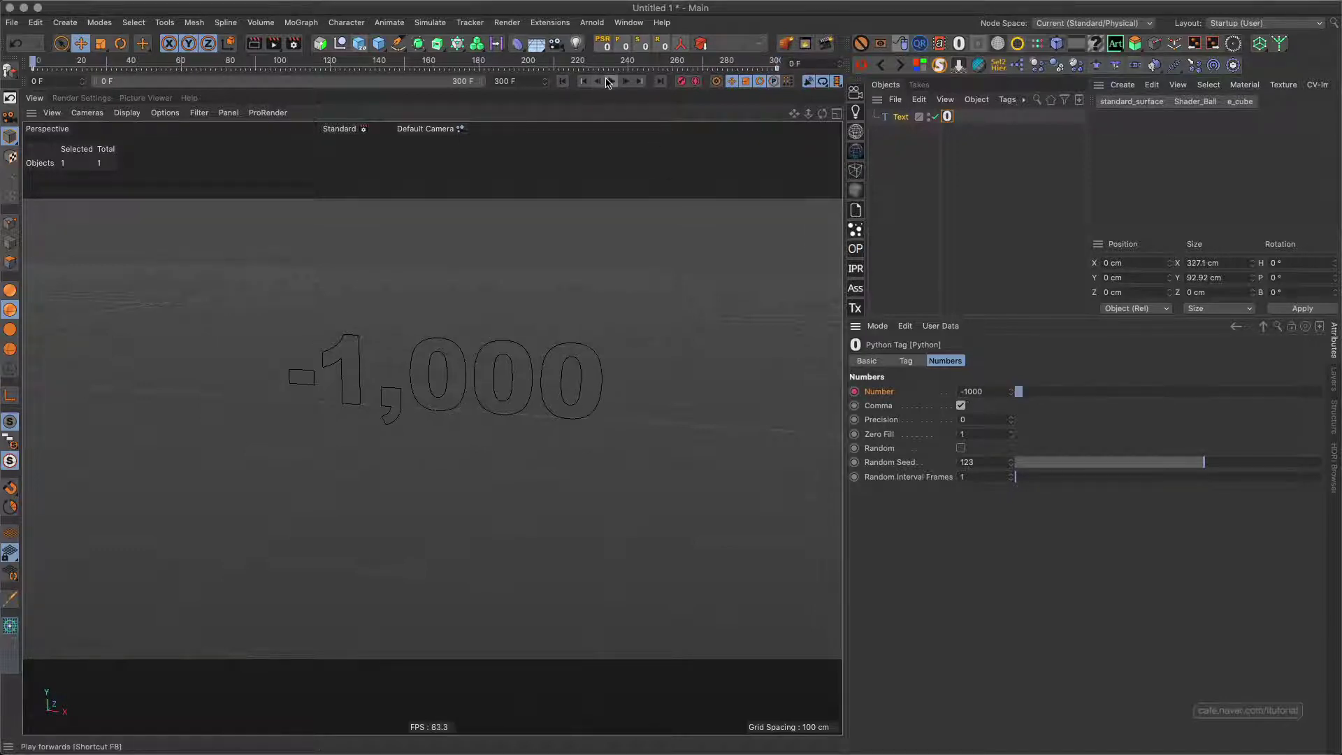
click(608, 82)
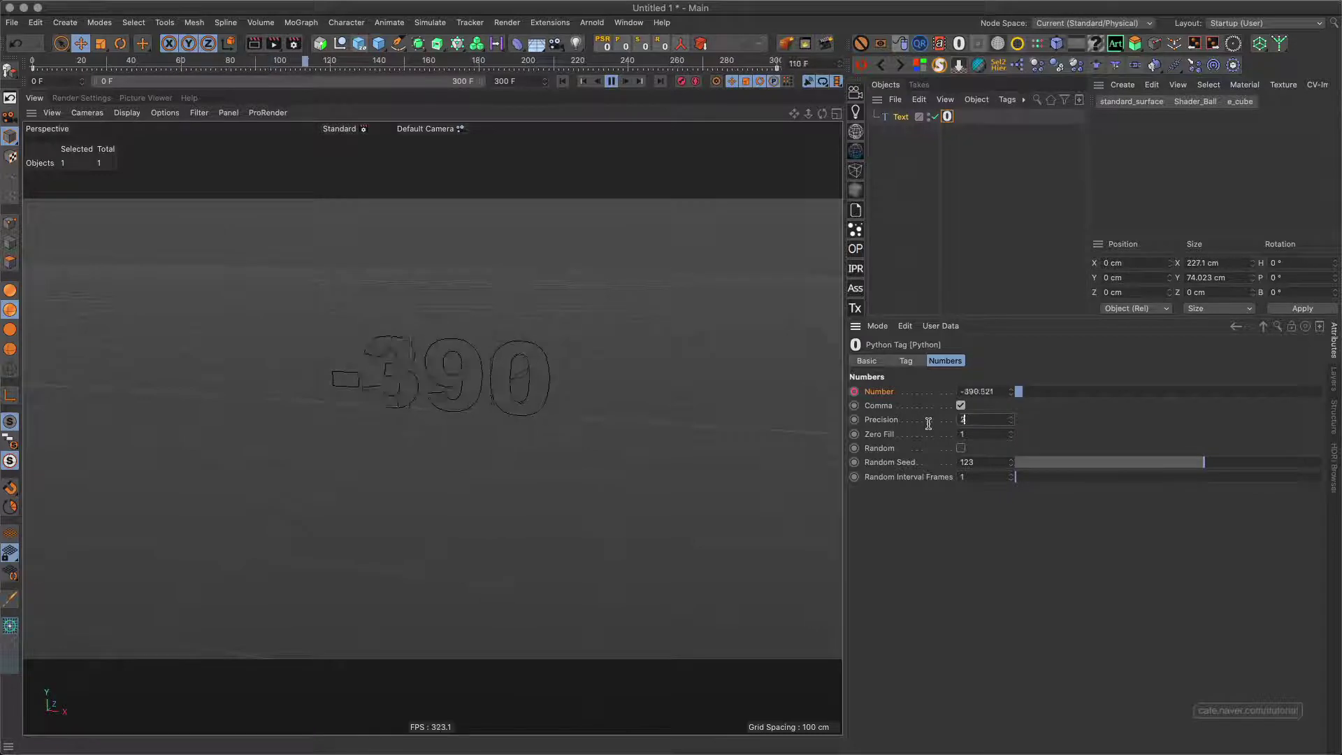
Set Precision to 2, then pause and scrub to frame 136 to check the decimals.
text(2)
key(Return)
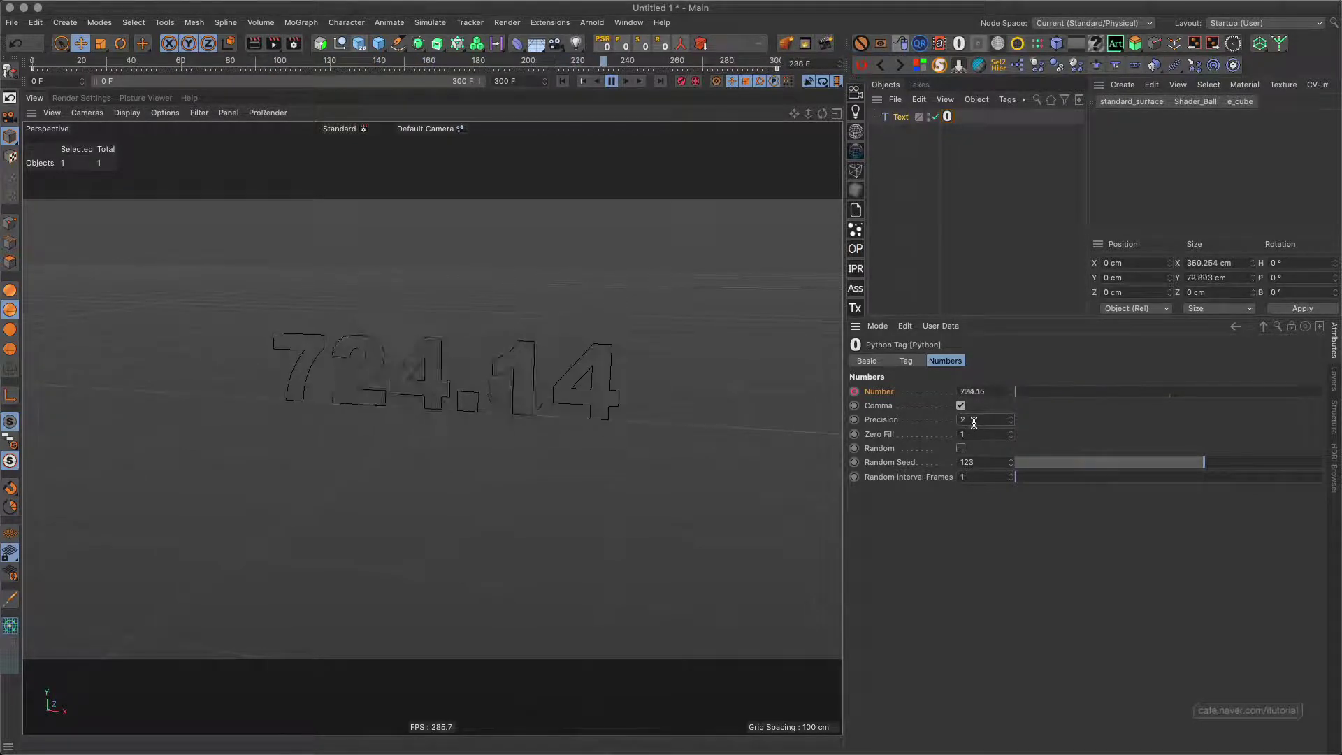
click(613, 82)
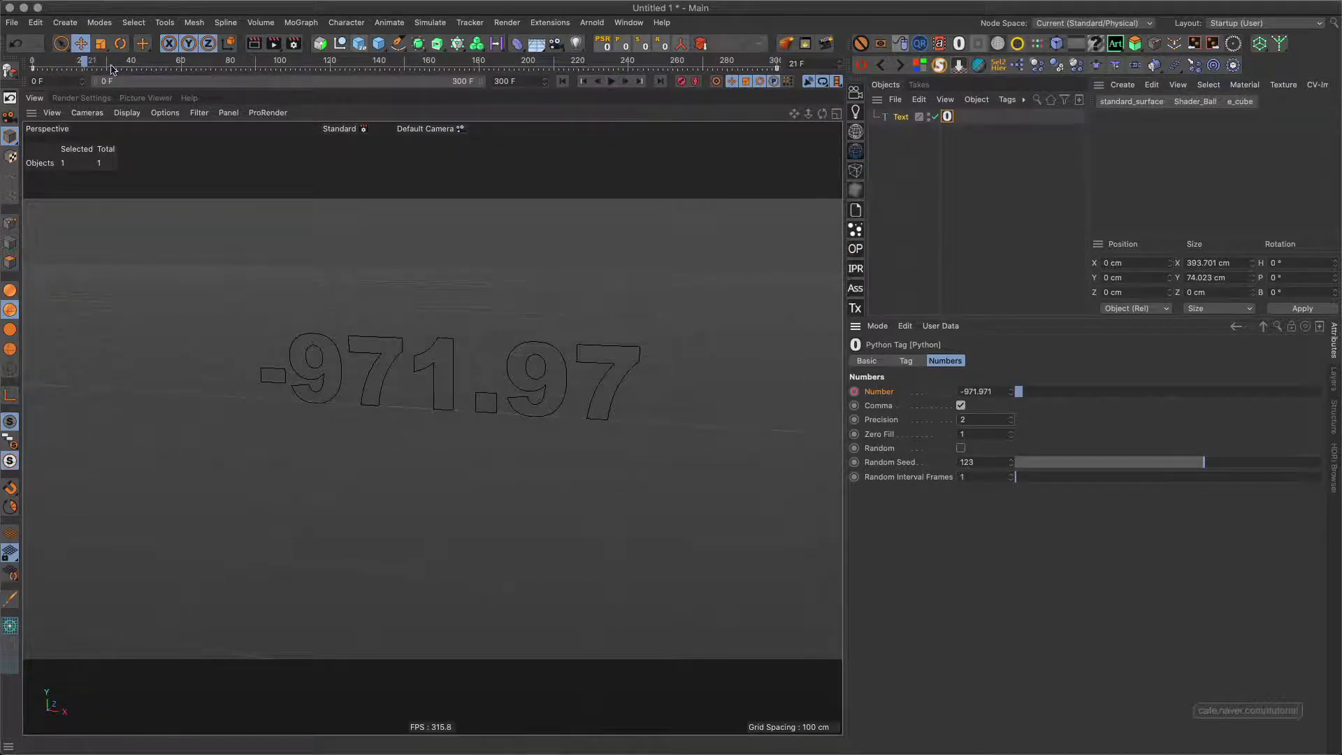
mouse_move(98, 64)
mouse_down()
mouse_move(498, 63)
mouse_move(426, 60)
mouse_up()
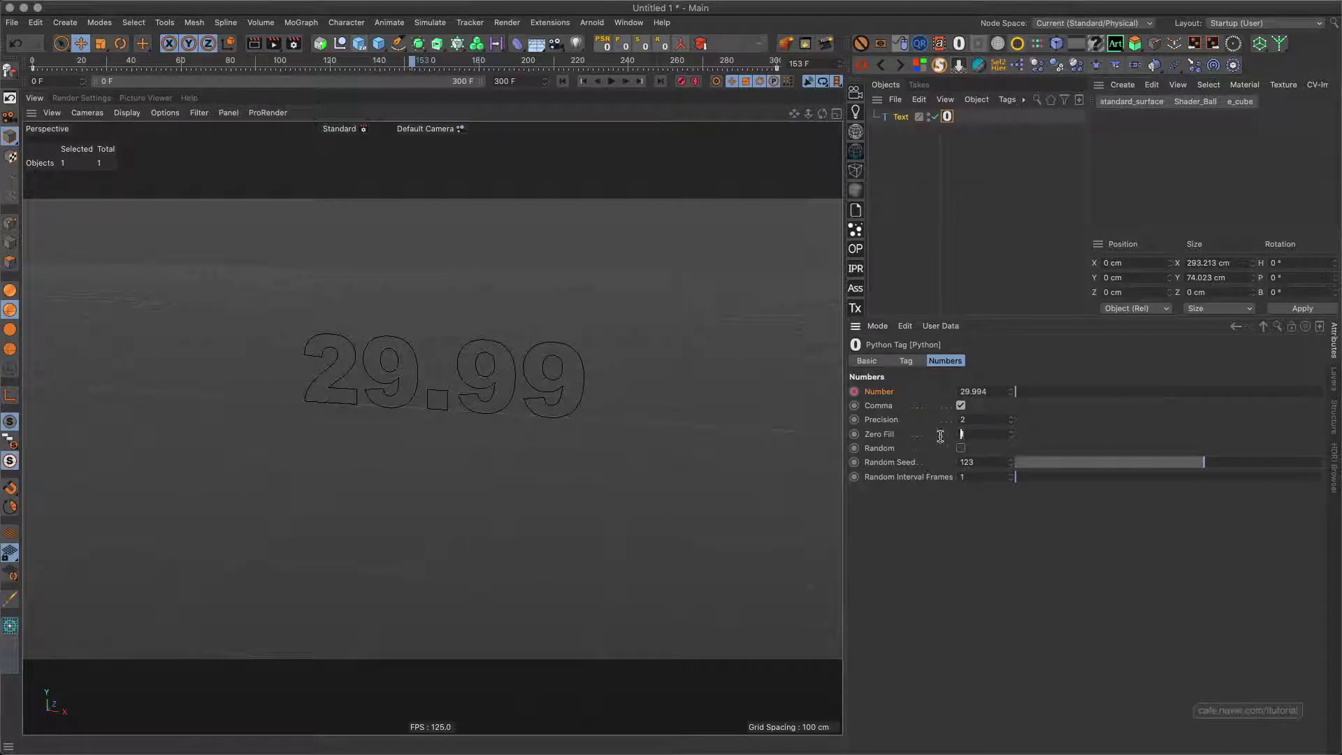
text(6)
Preview Zero Fill 4 during playback, then rewind and reset Precision to 0 and Zero Fill to 1.
key(Return)
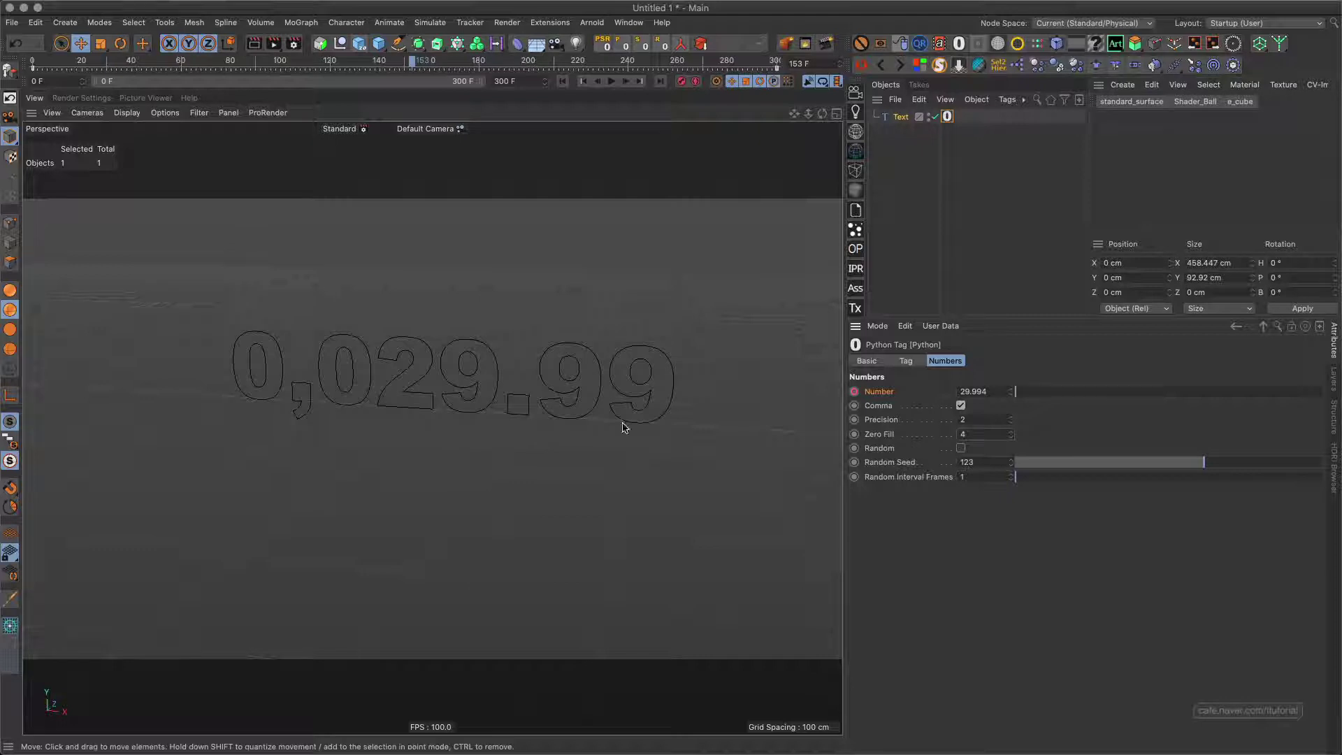
key(F8)
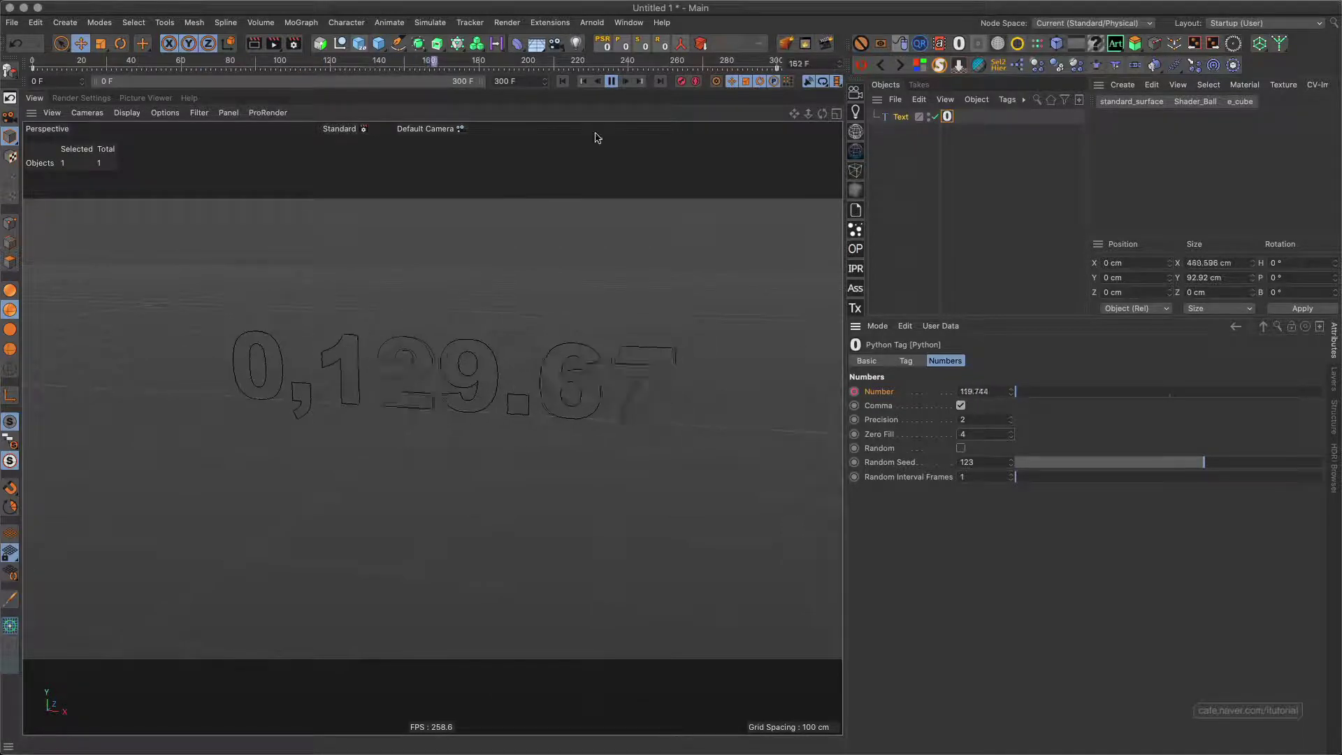
click(610, 81)
click(563, 81)
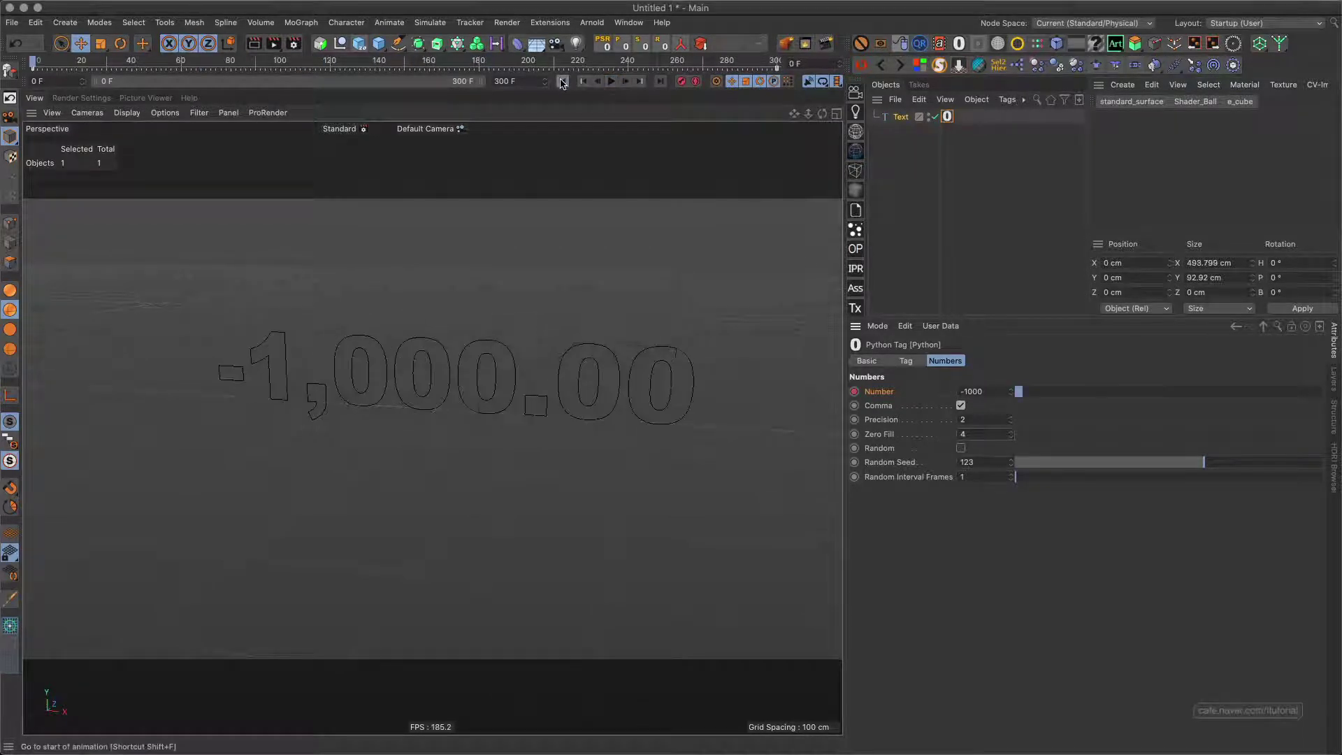
click(972, 422)
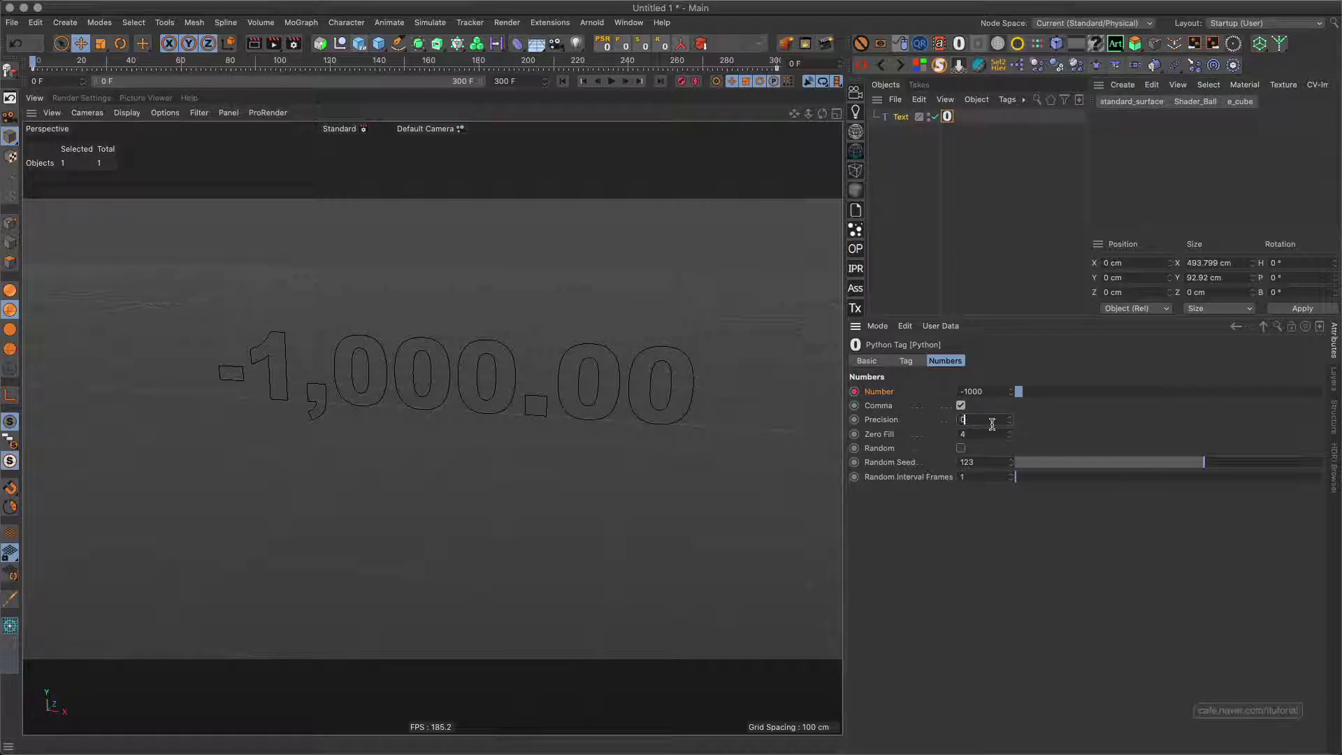
text(0)
key(Return)
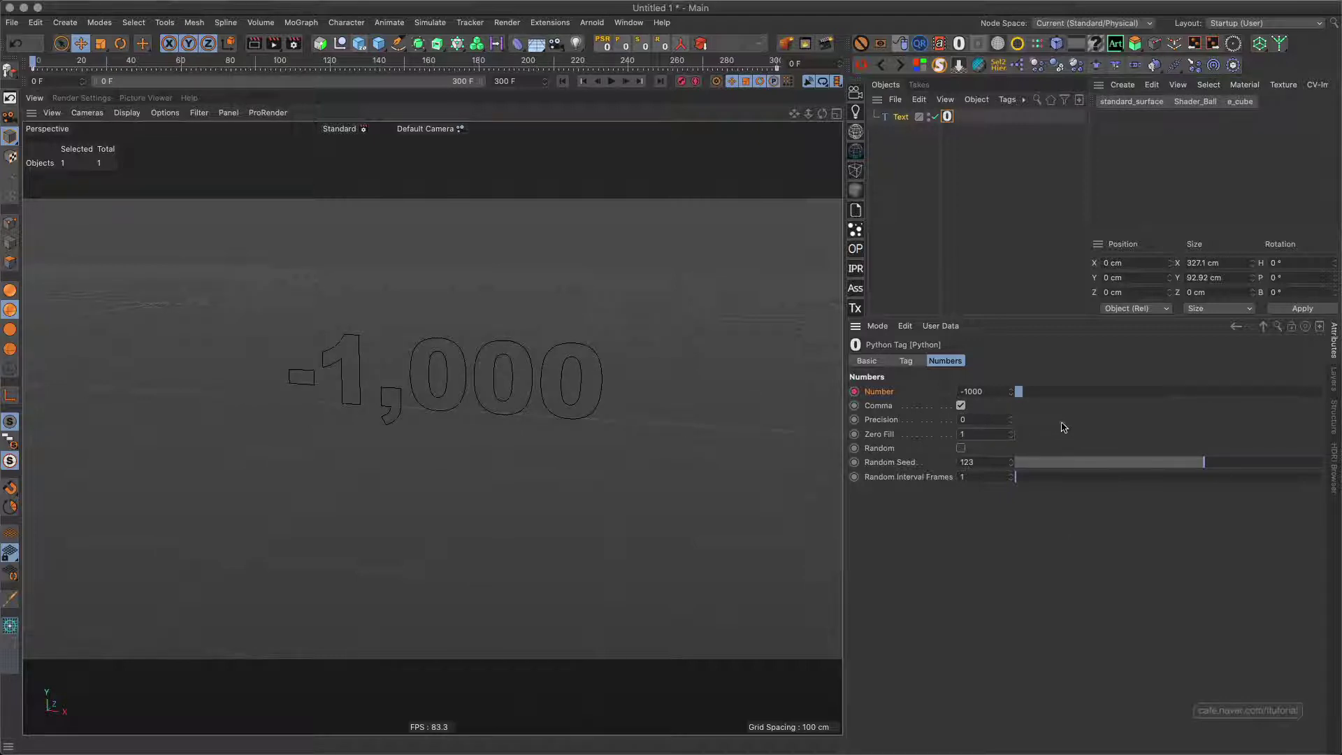
Rewind, set Number to -10000 and switch off the Comma separators.
click(613, 82)
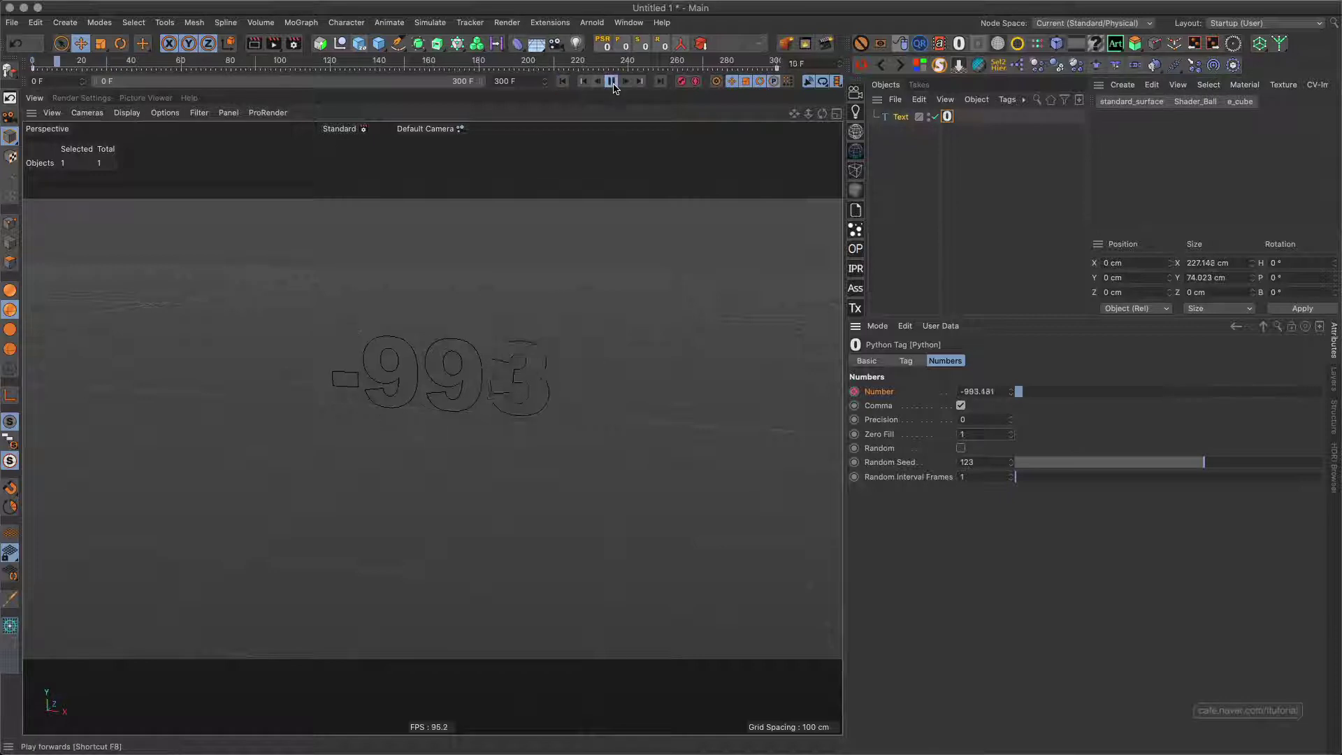
click(612, 82)
click(563, 81)
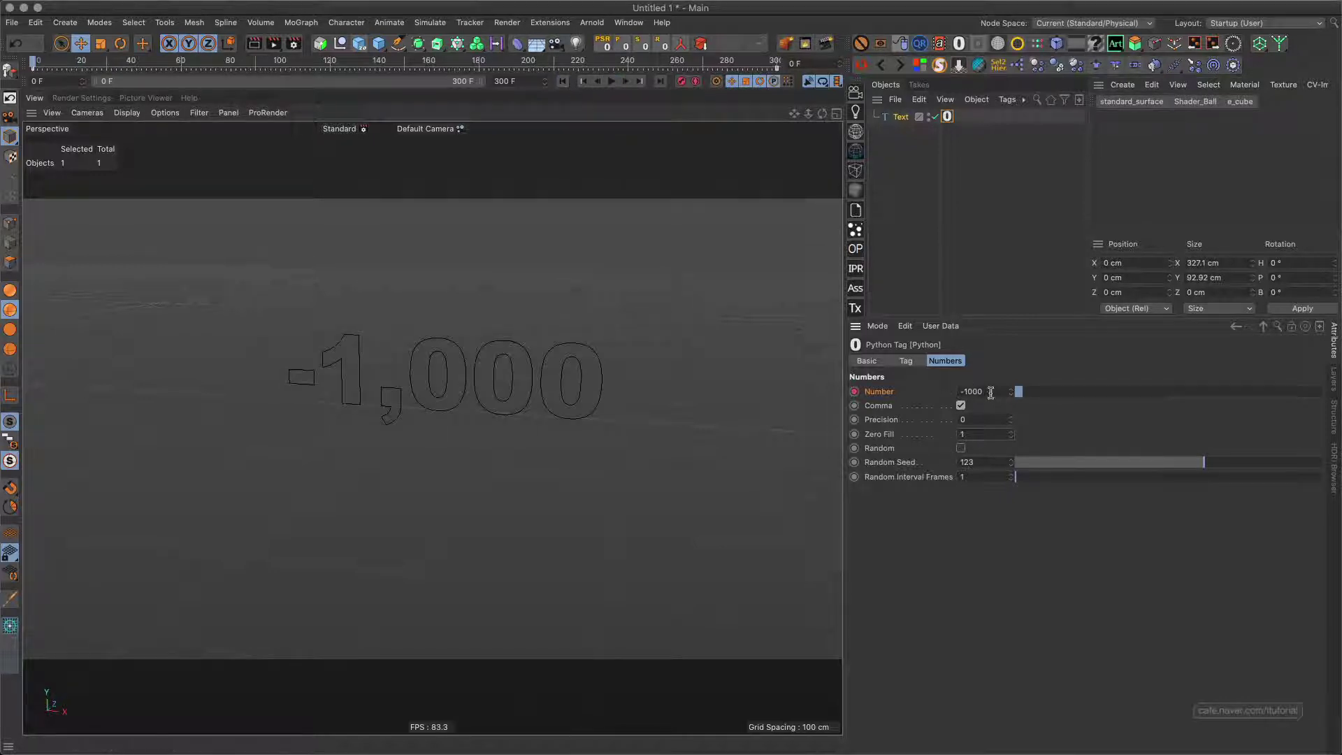
drag(993, 393, 895, 393)
text(00)
key(Return)
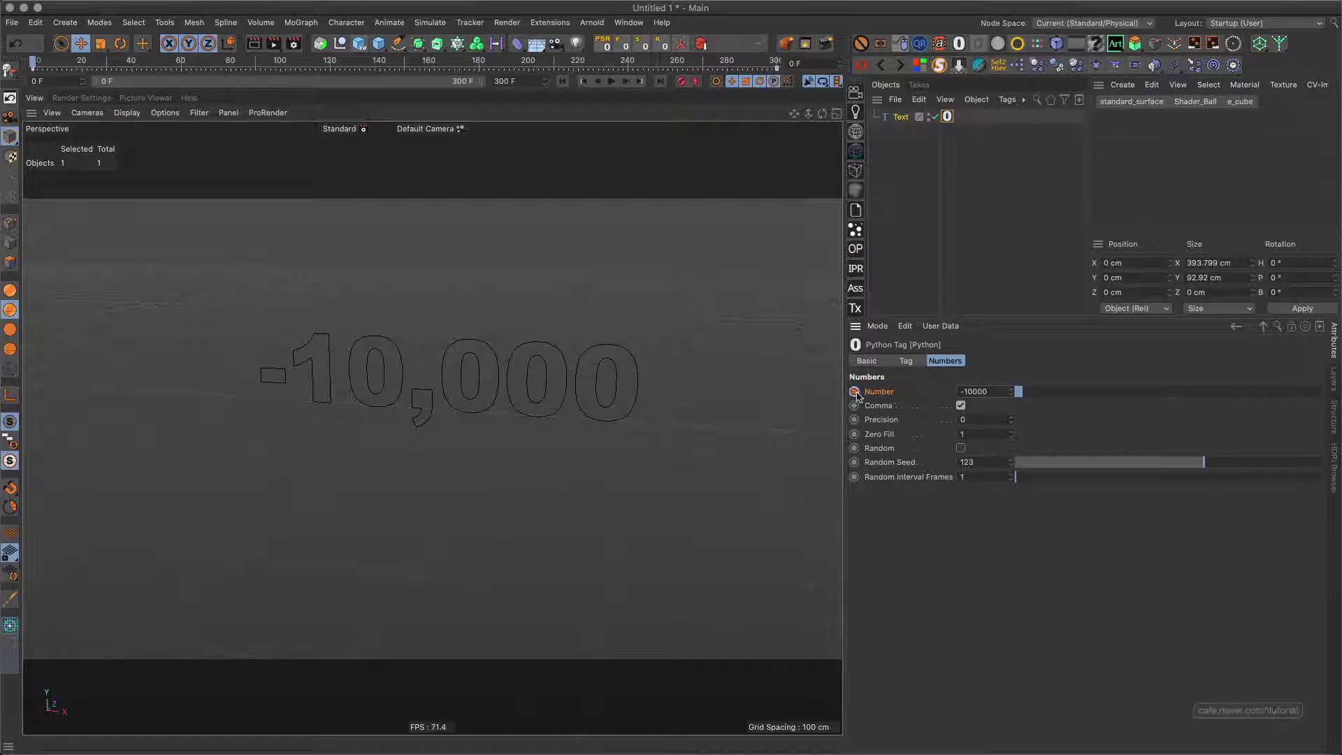
click(960, 406)
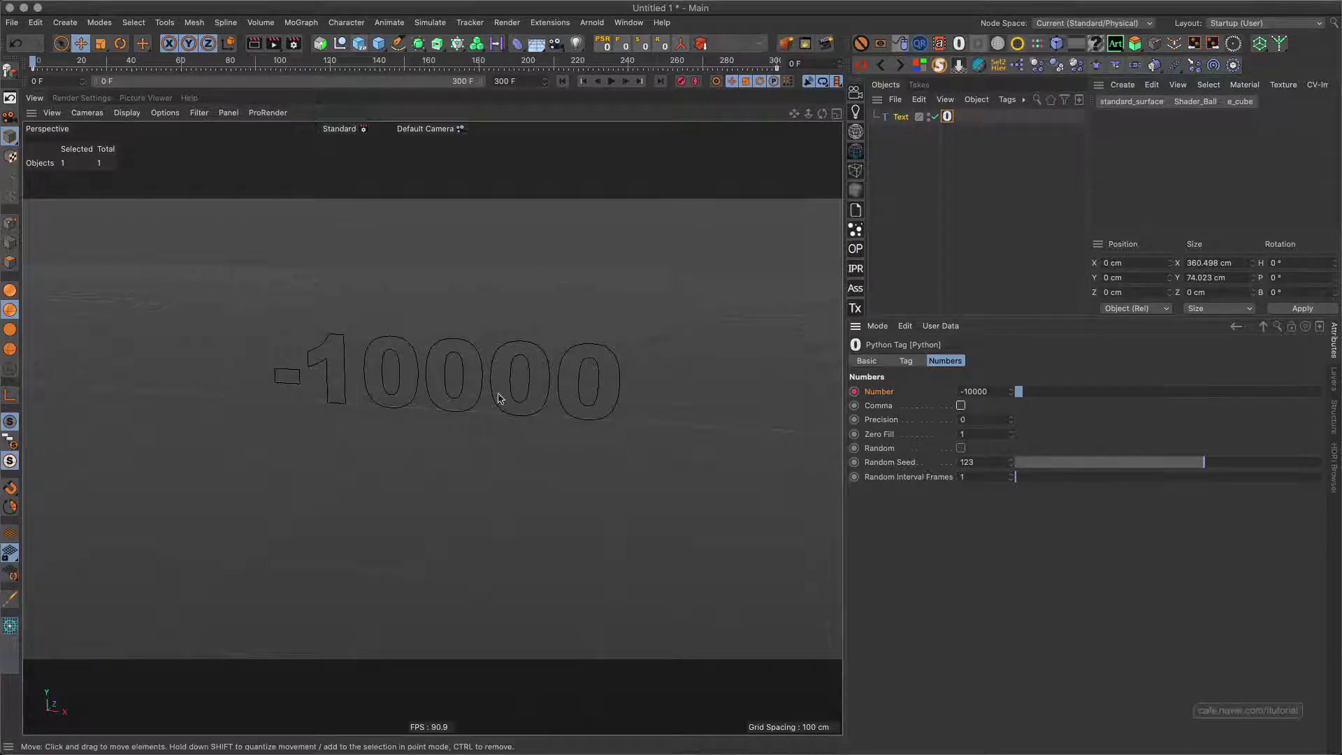
Try Number 1000000 with Comma toggled, then set Number to 0.
drag(1000, 391, 843, 389)
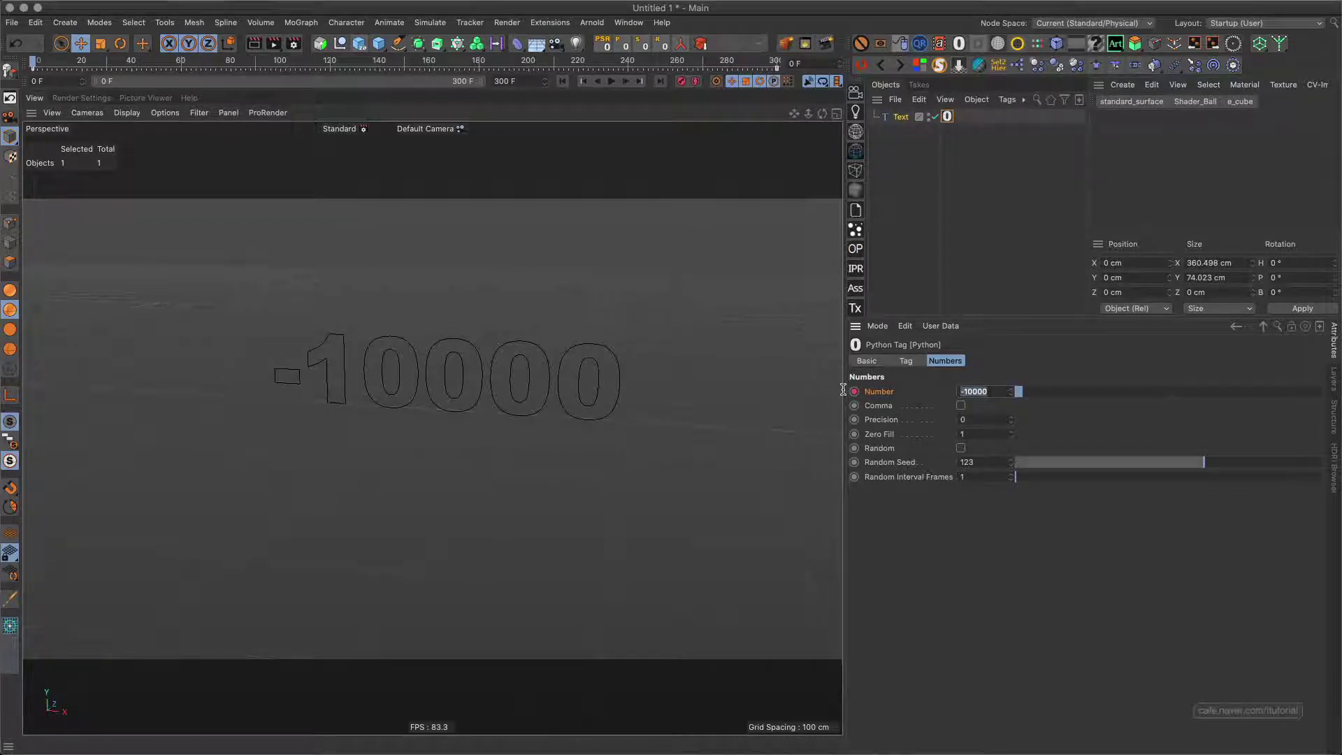
text(1000)
key(Return)
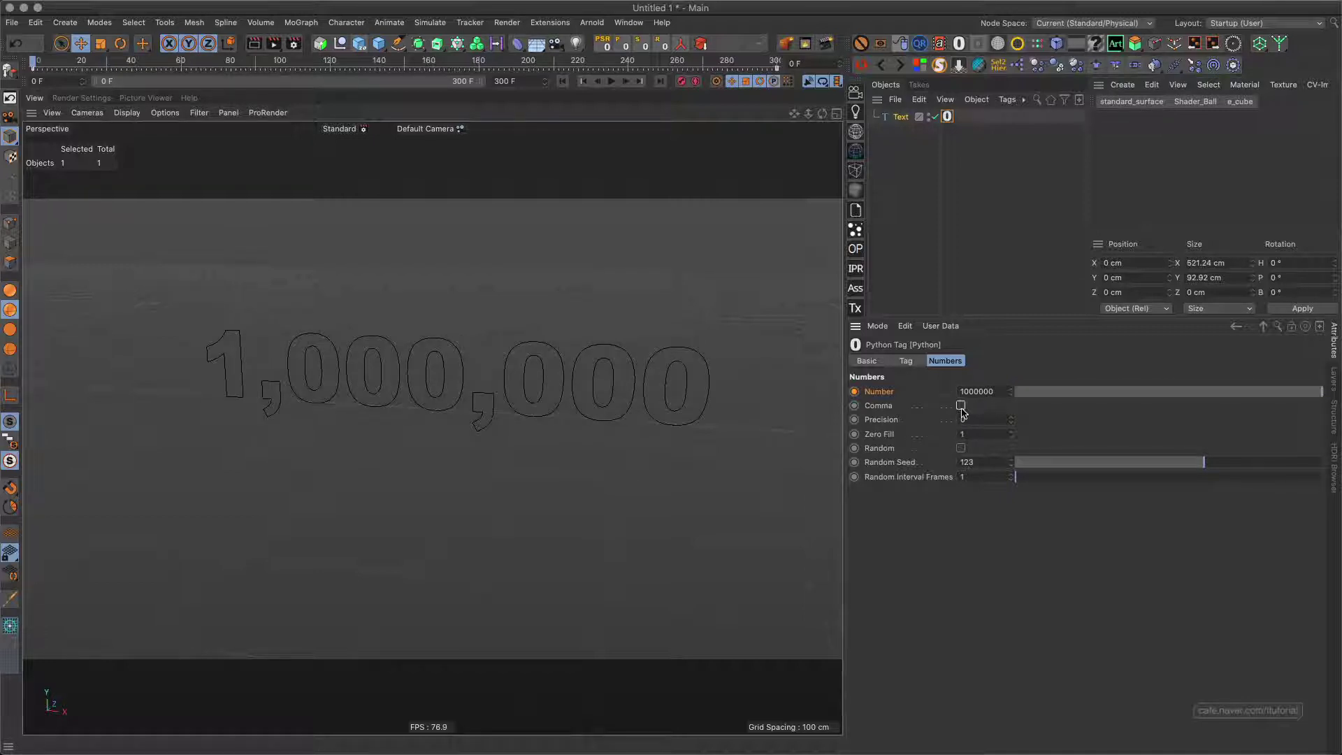
click(960, 406)
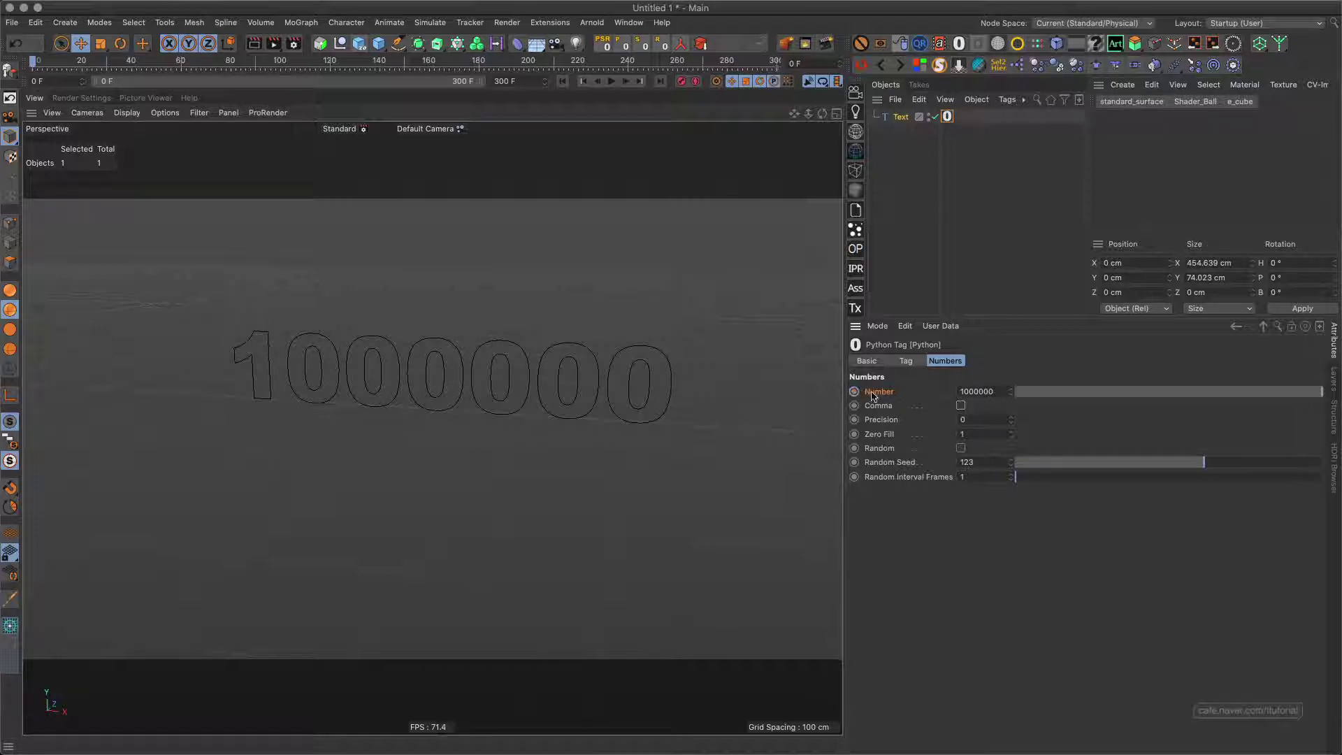
click(1001, 393)
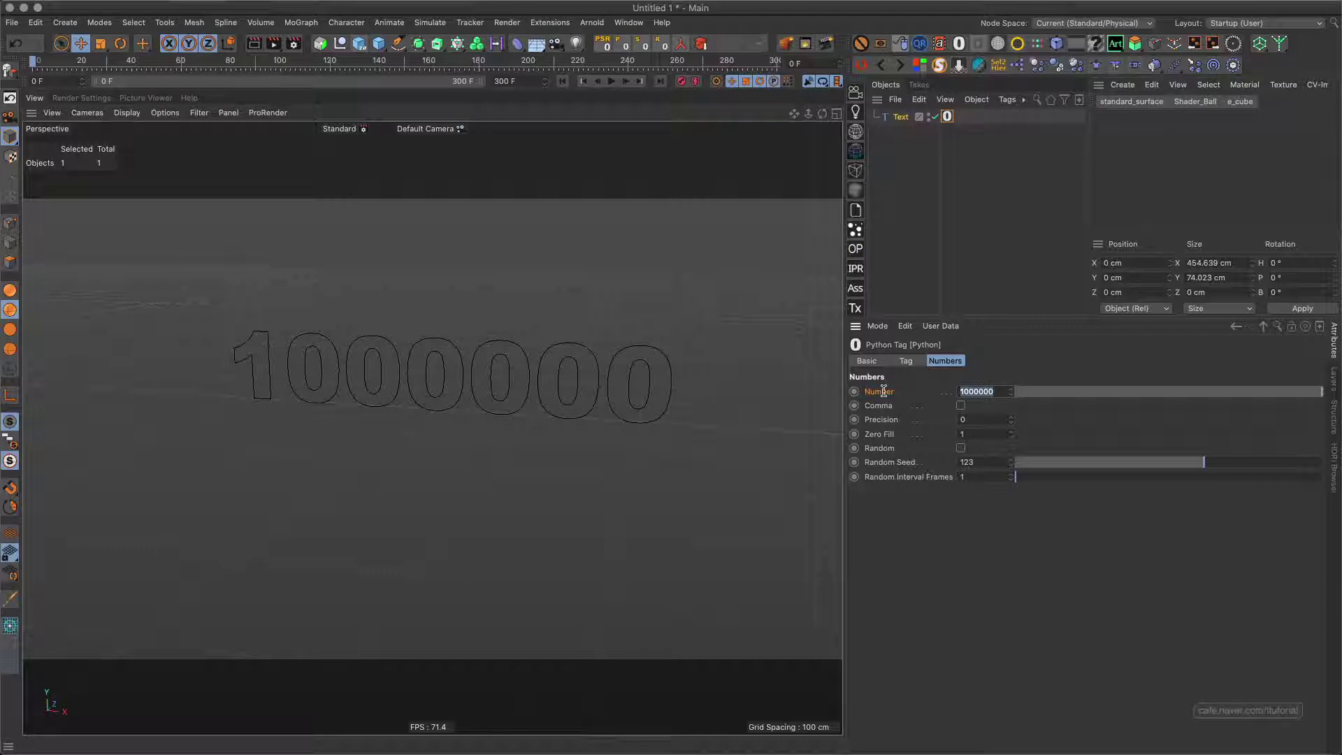
text(0)
key(Return)
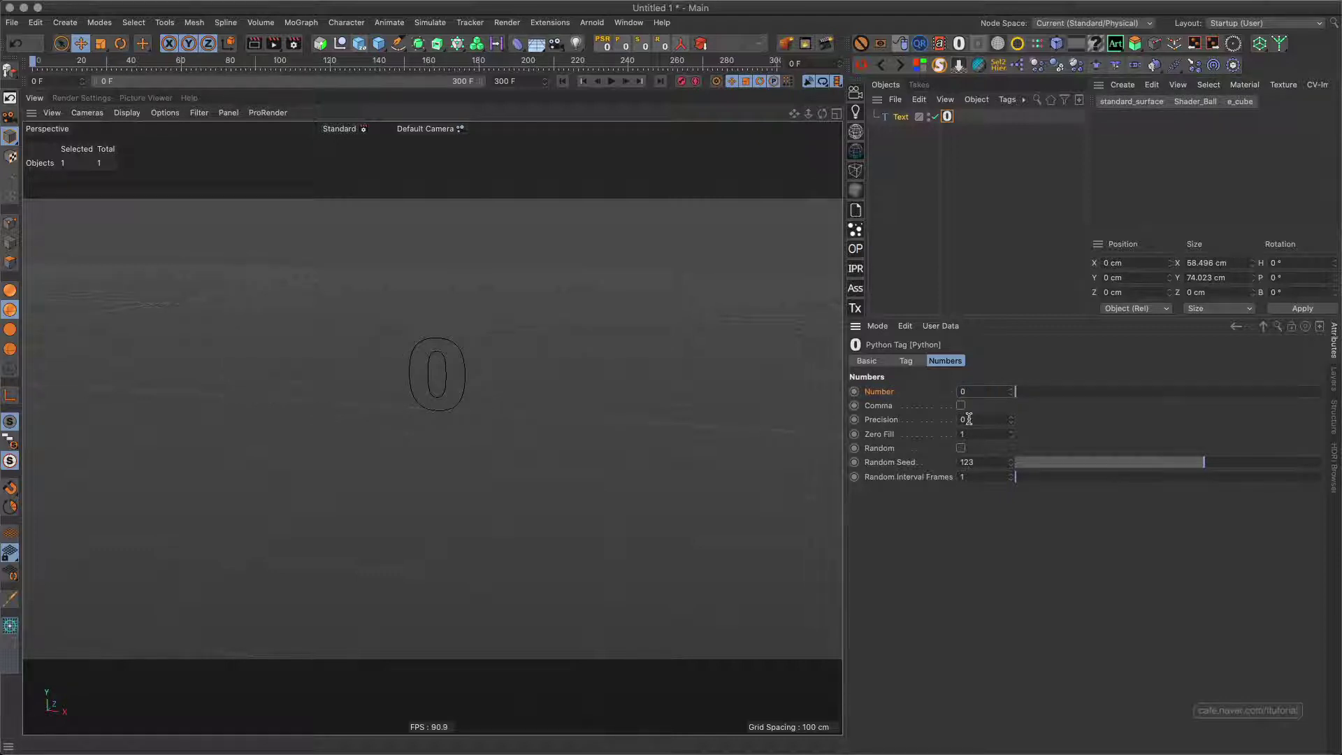
Enable Random, play the animation, and set the Number maximum to 100000.
click(961, 448)
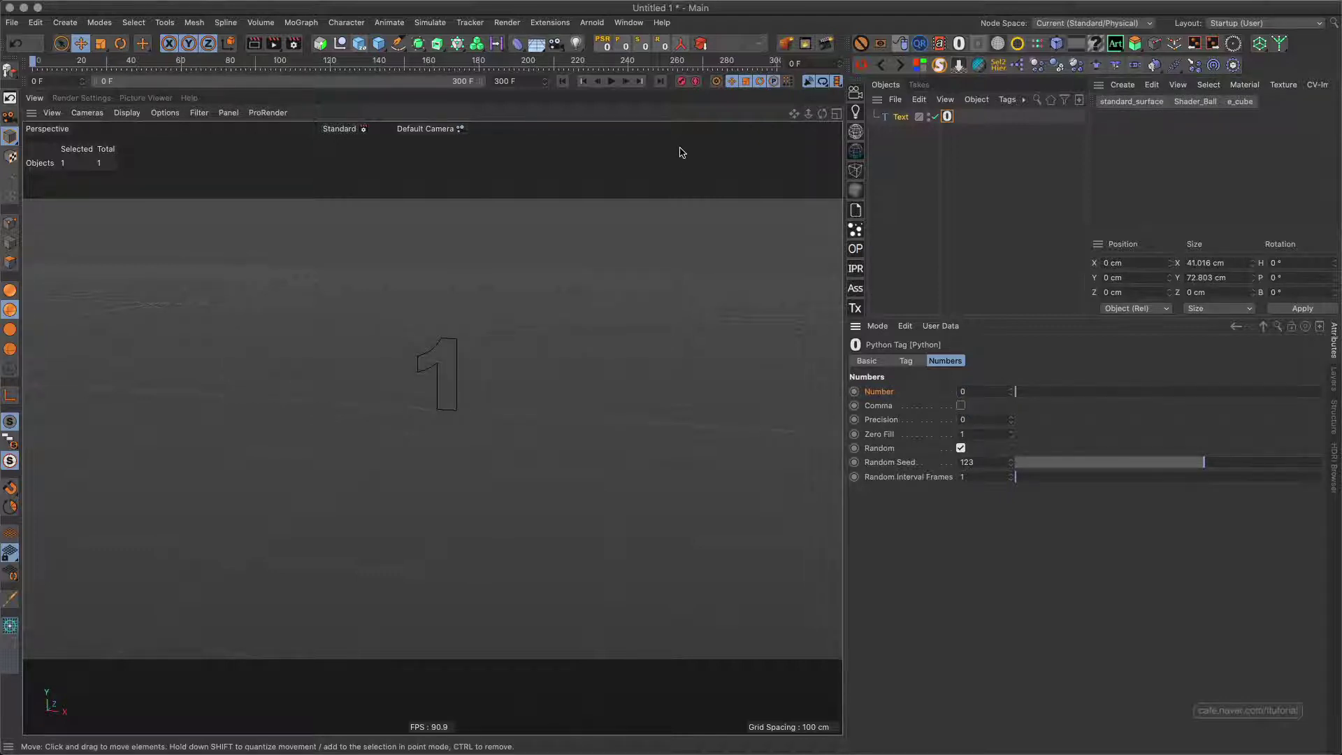
click(612, 81)
text(10)
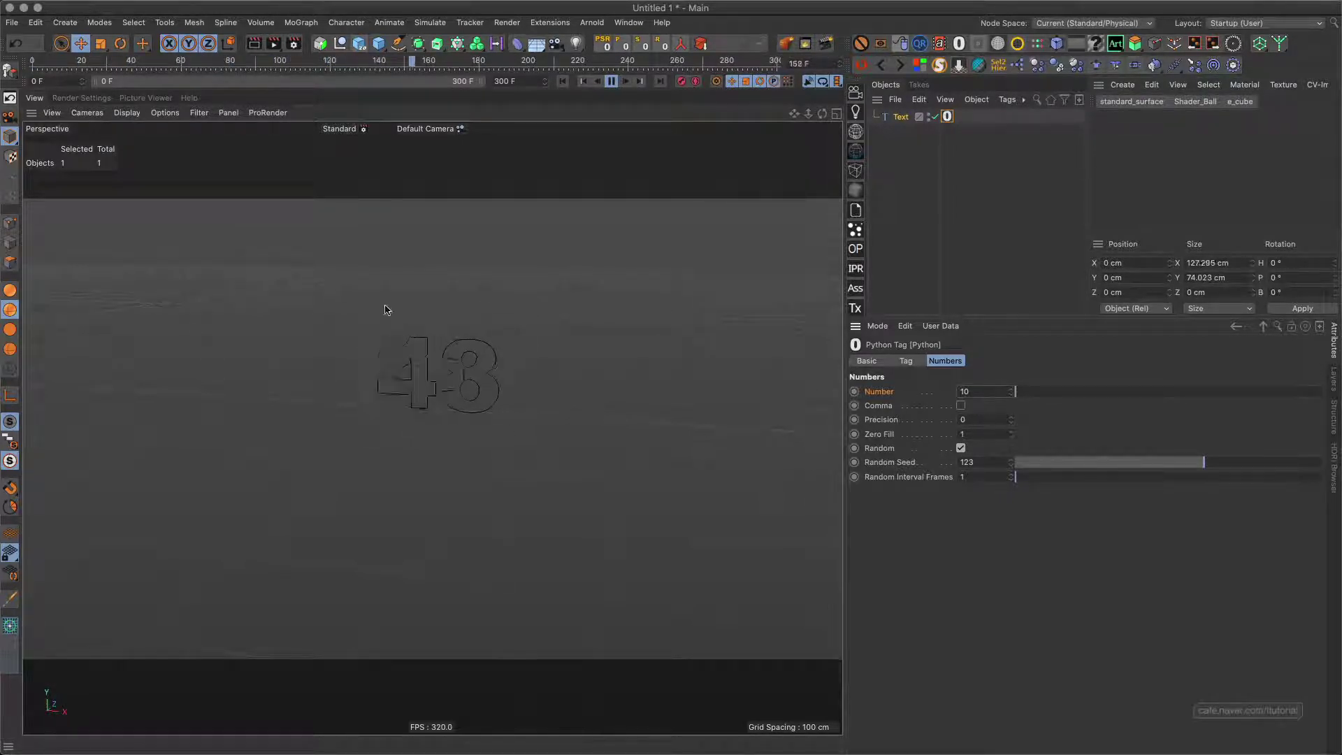
drag(979, 391, 928, 391)
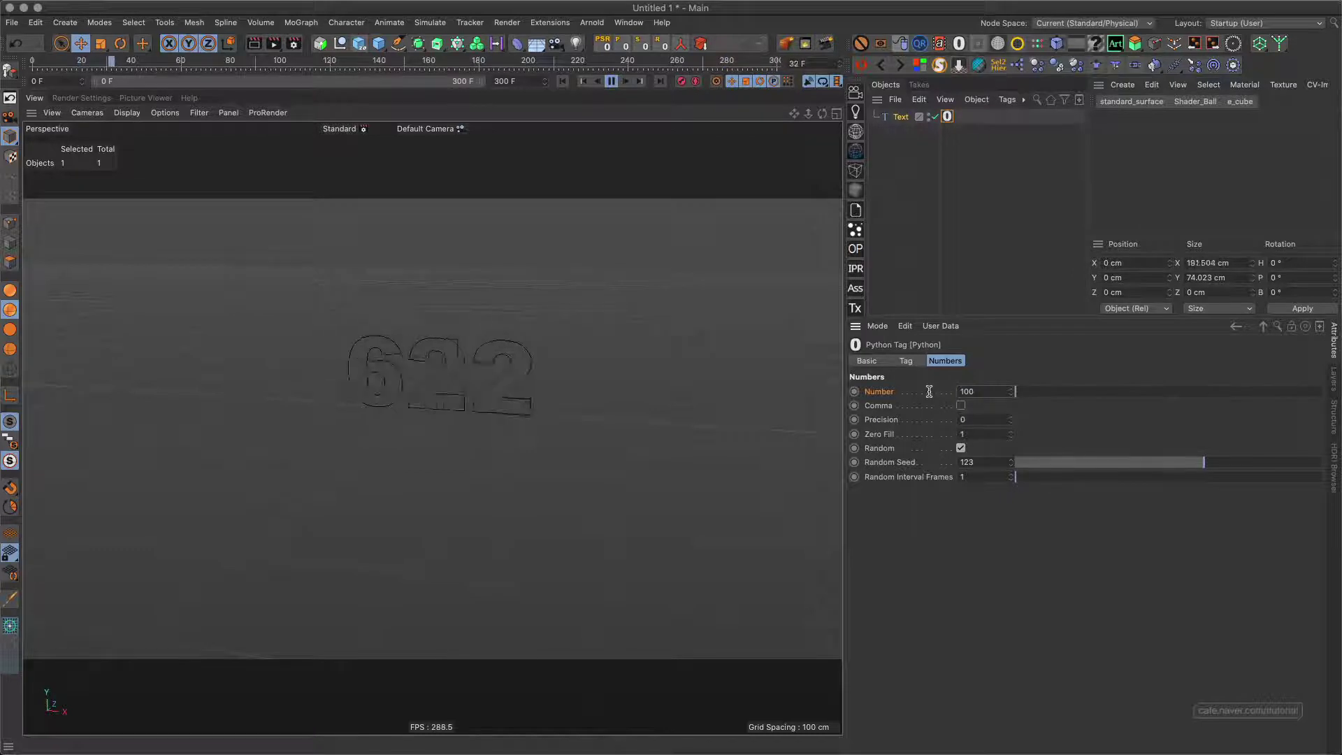
drag(988, 391, 923, 392)
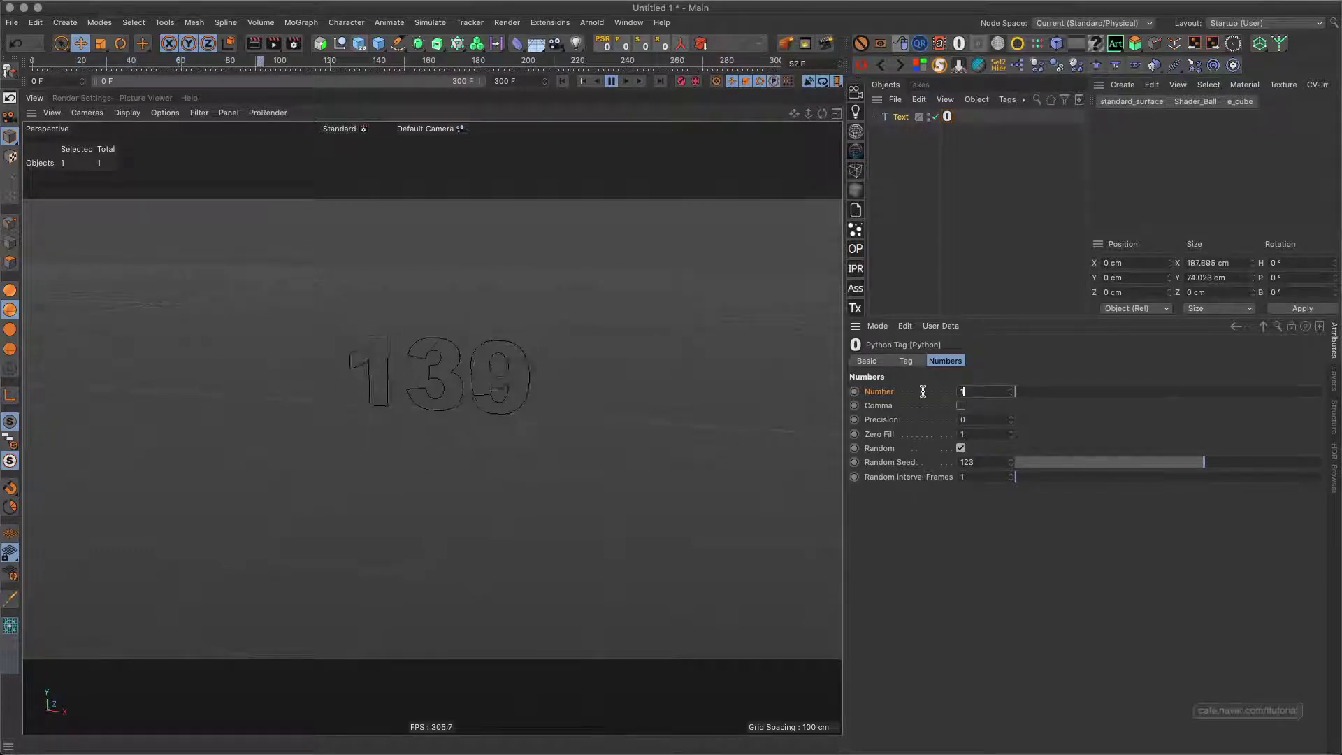
text(0000)
key(Return)
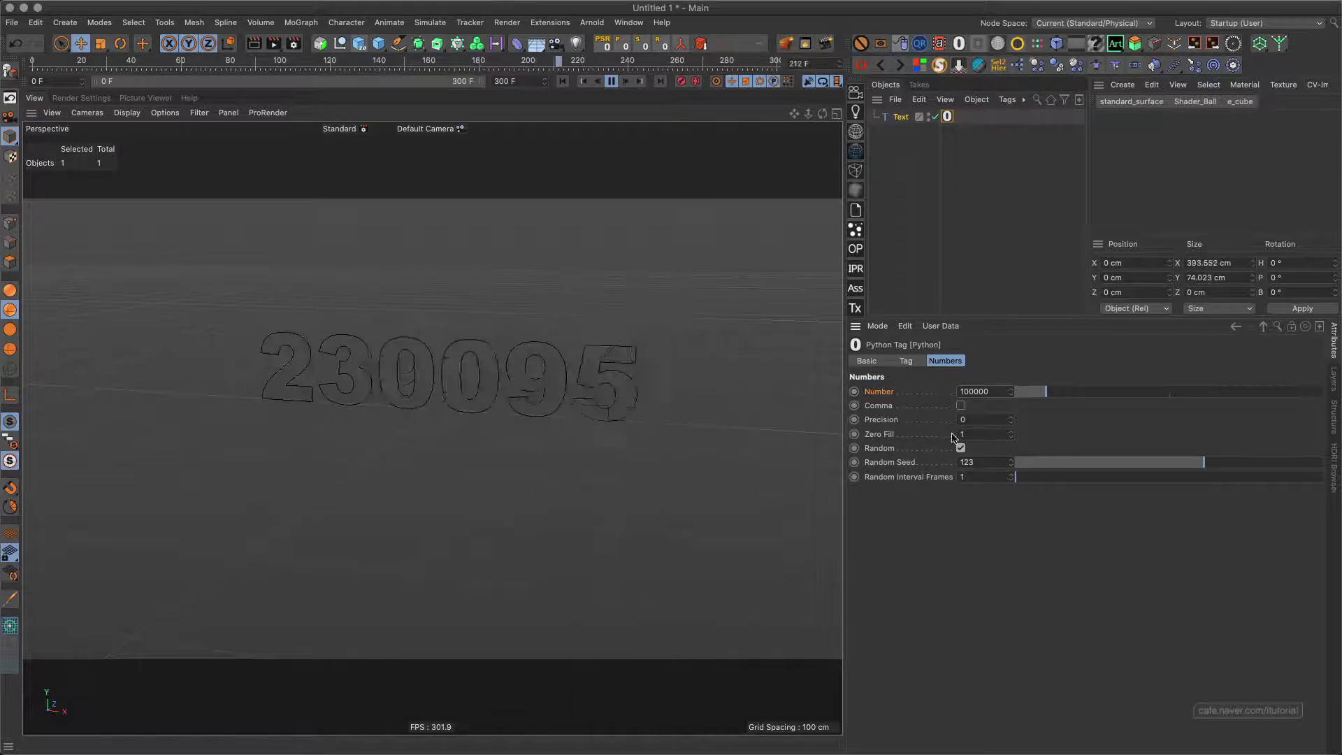
Turn Comma on, set Precision to 2 and Random Interval Frames to 10.
click(960, 405)
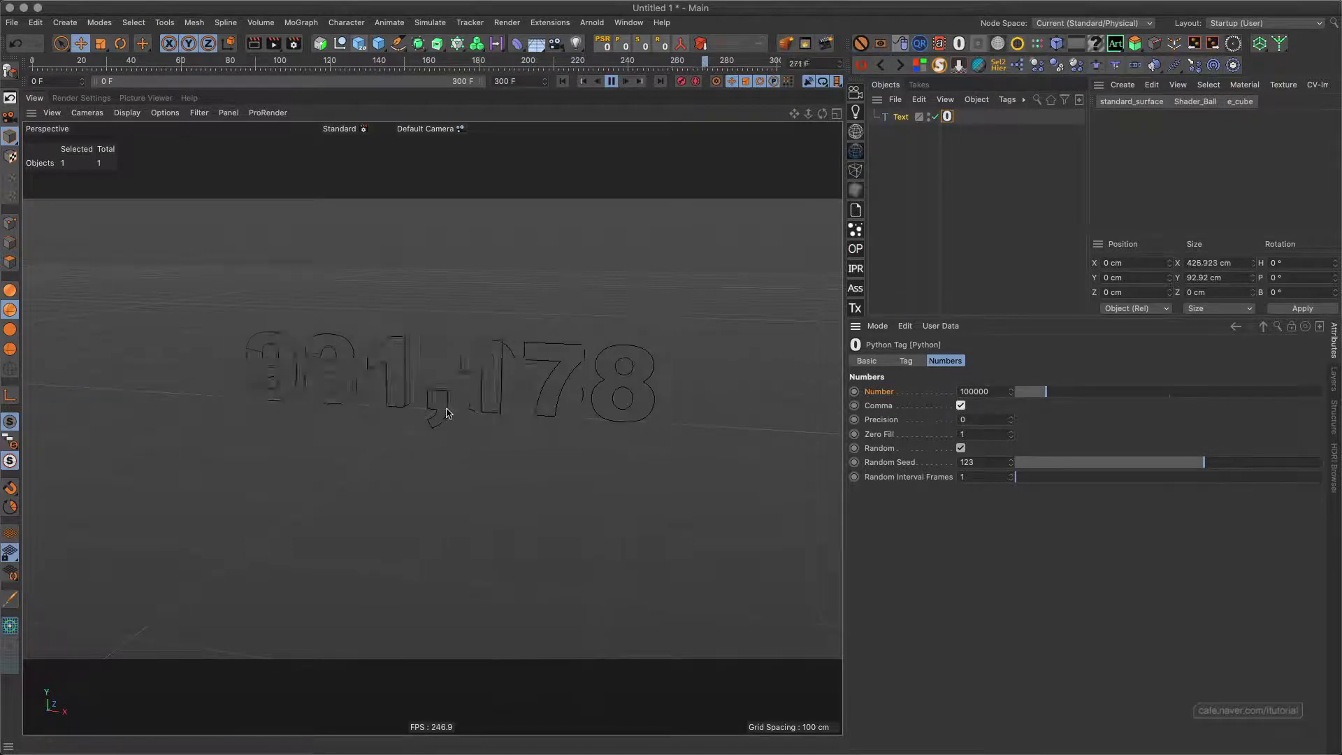
click(984, 419)
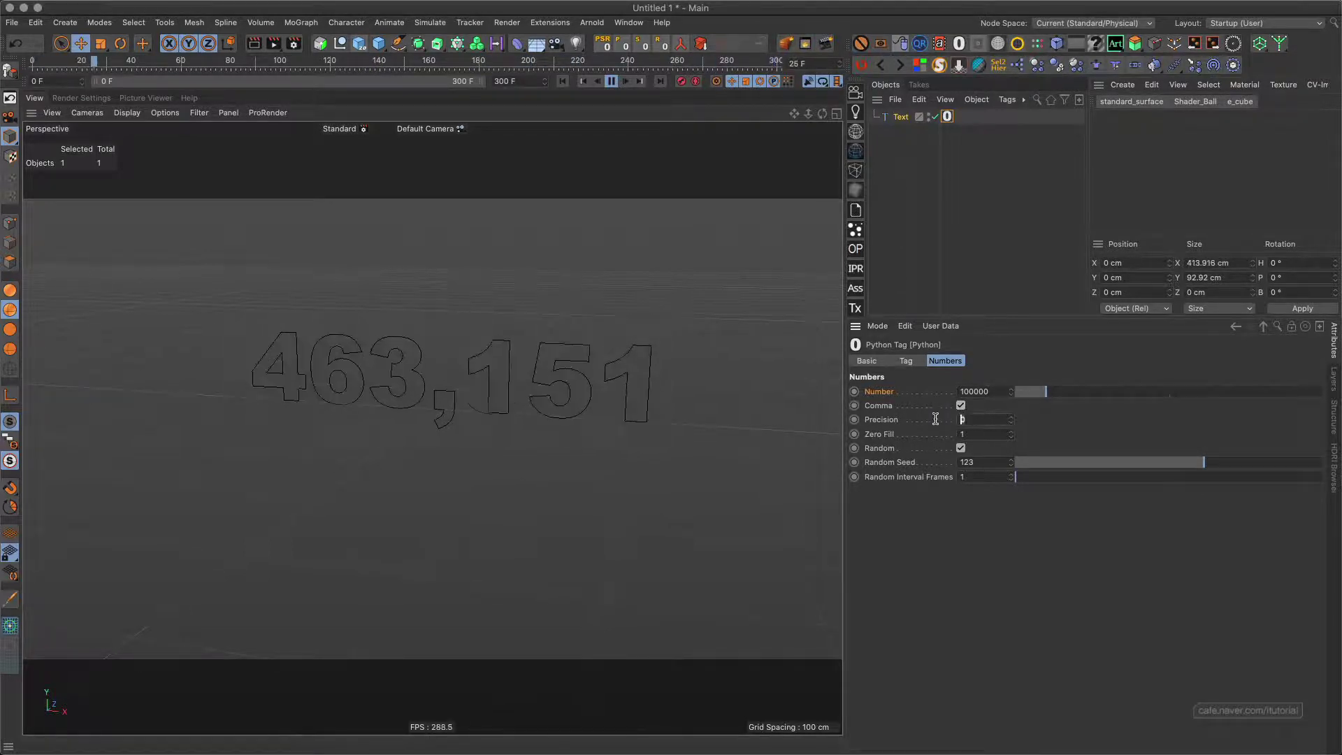
text(2)
key(Return)
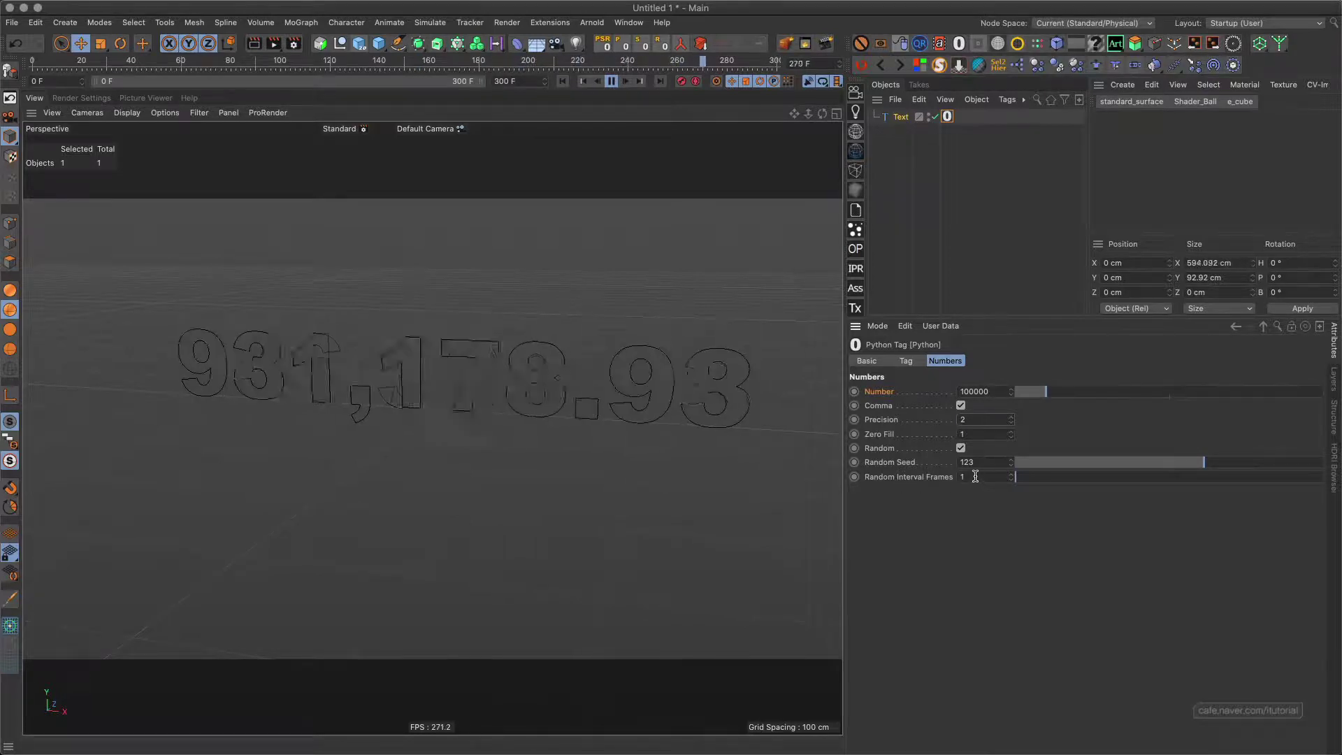
text(0)
key(Return)
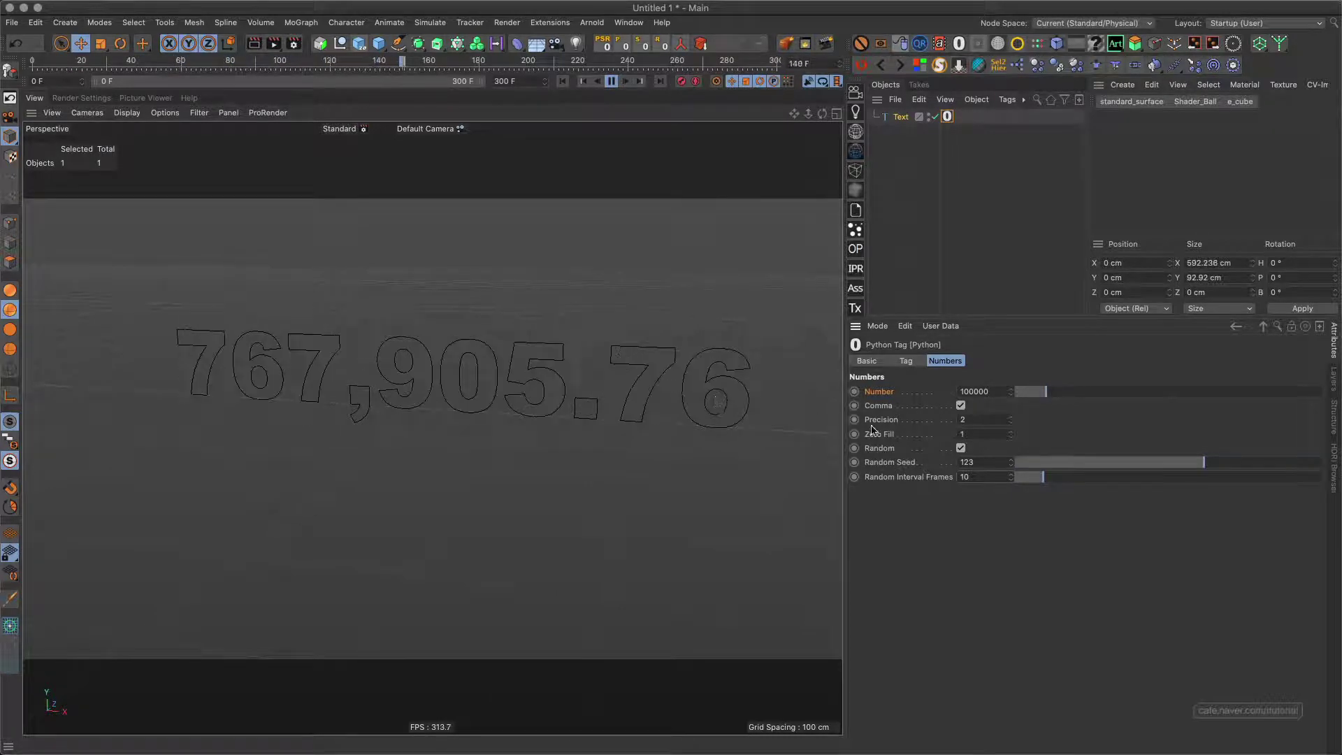
Turn Comma off, try a larger Number before returning to 100000, and set Zero Fill to 9.
click(960, 405)
text(00)
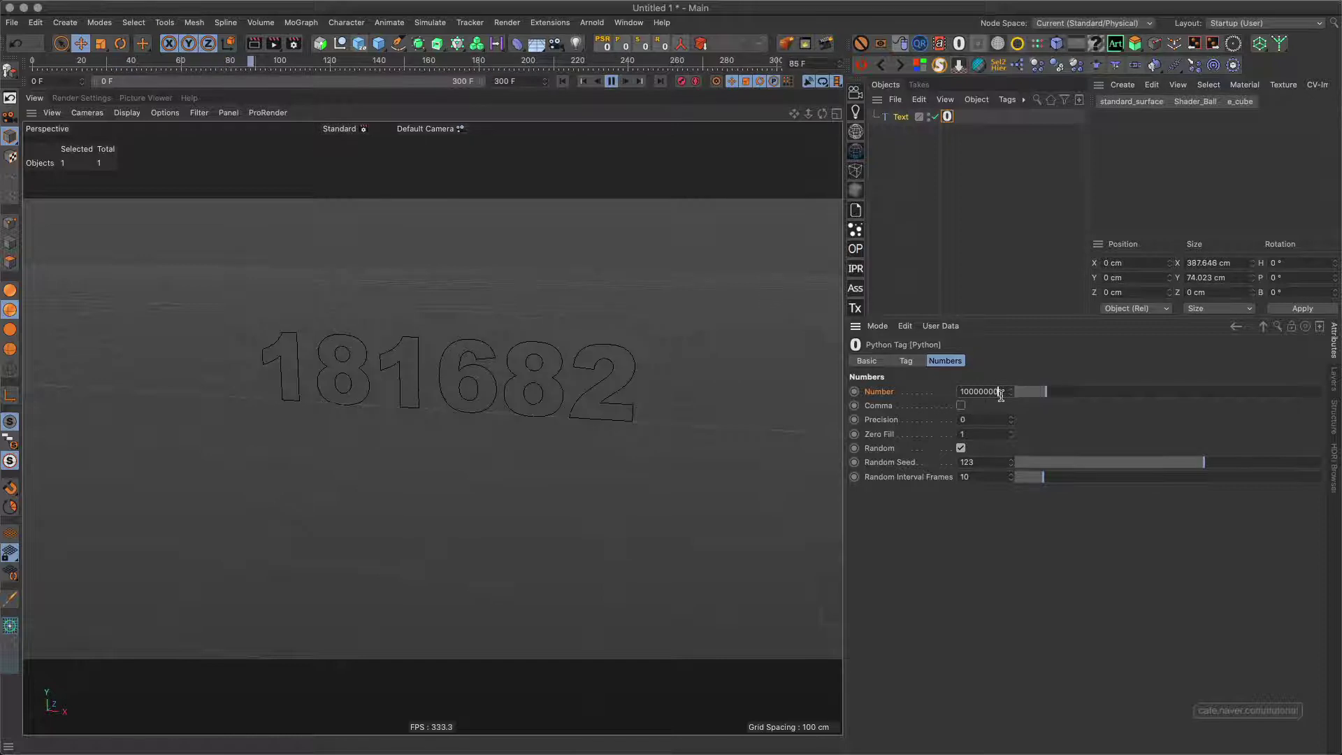
key(Return)
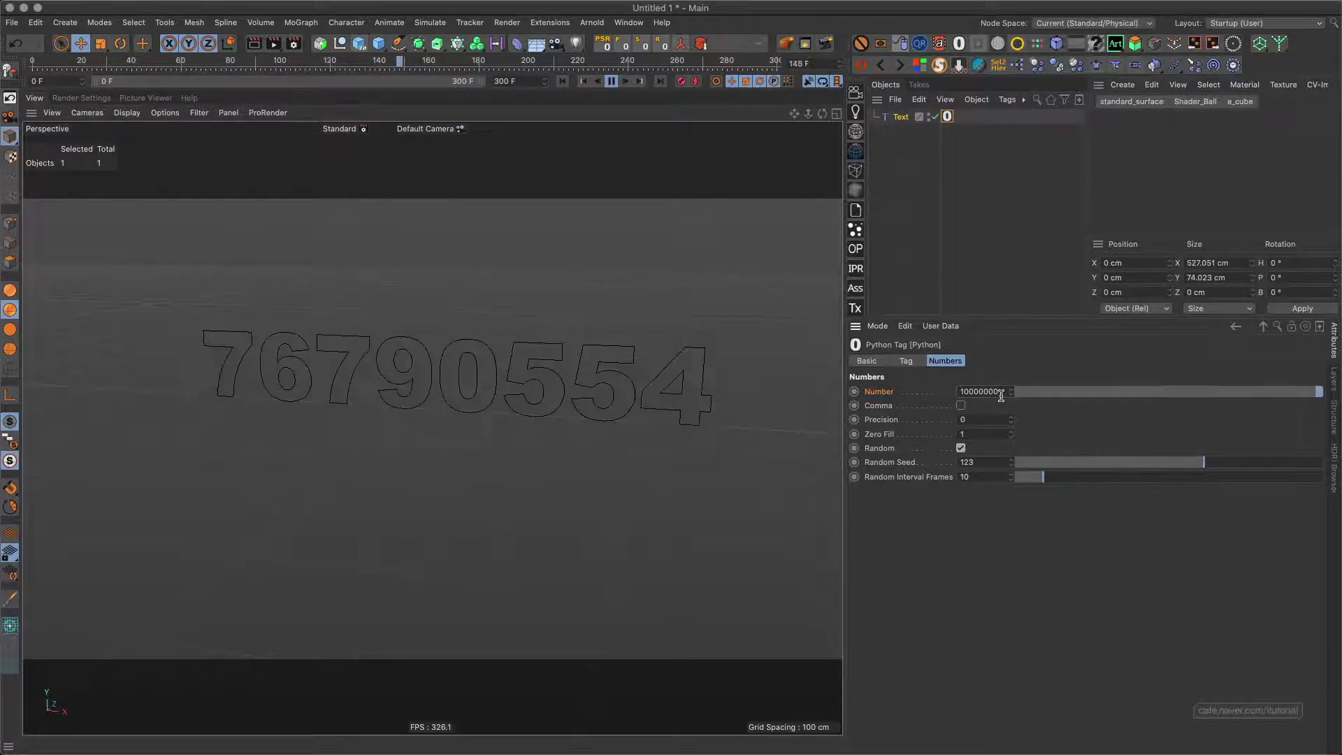
key(Return)
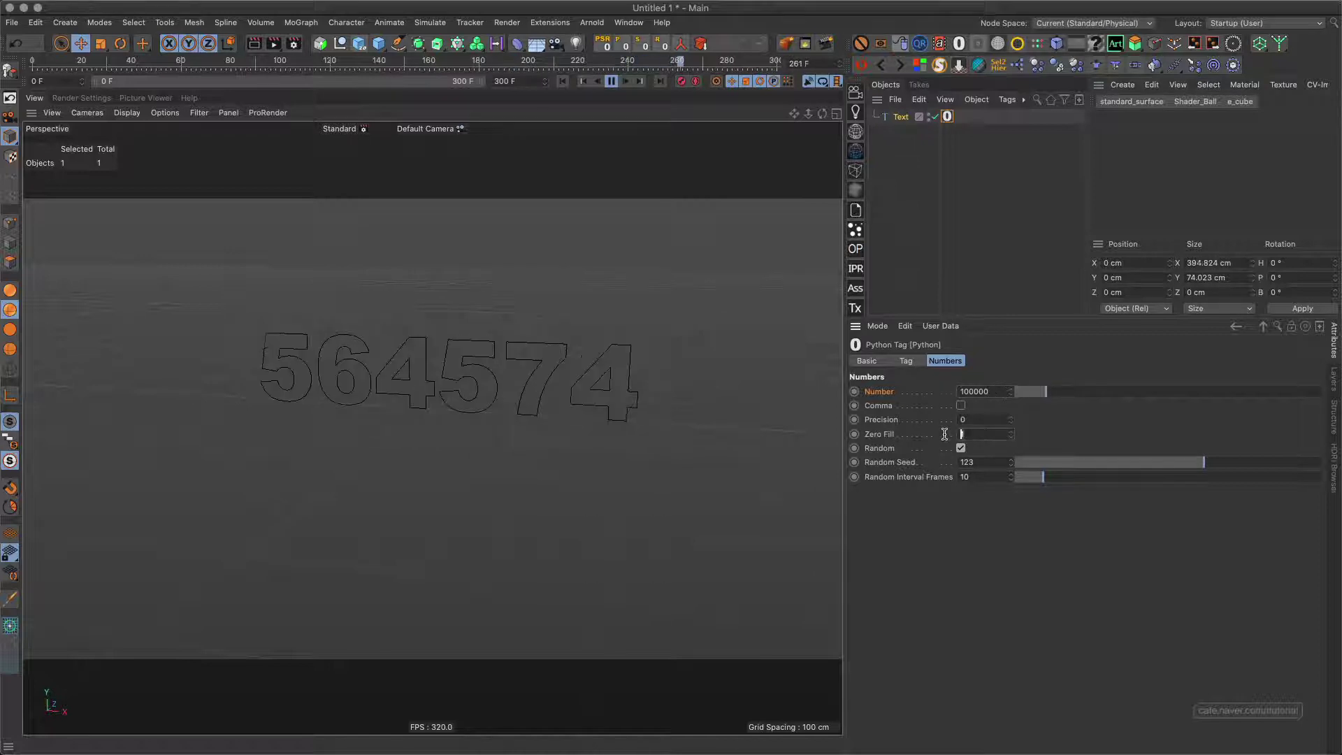
text(1)
key(Return)
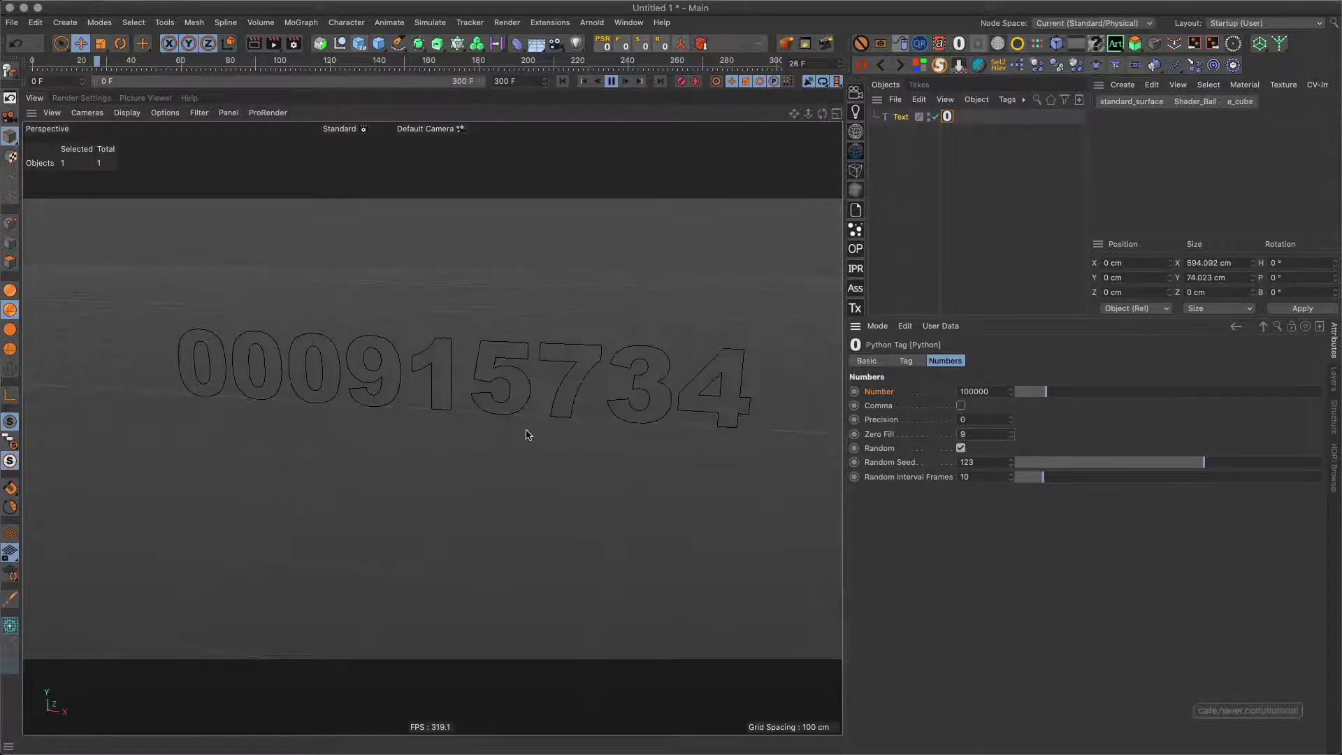
Turn Comma back on, set Zero Fill to 7, stop playback, and set Precision to 4.
click(961, 406)
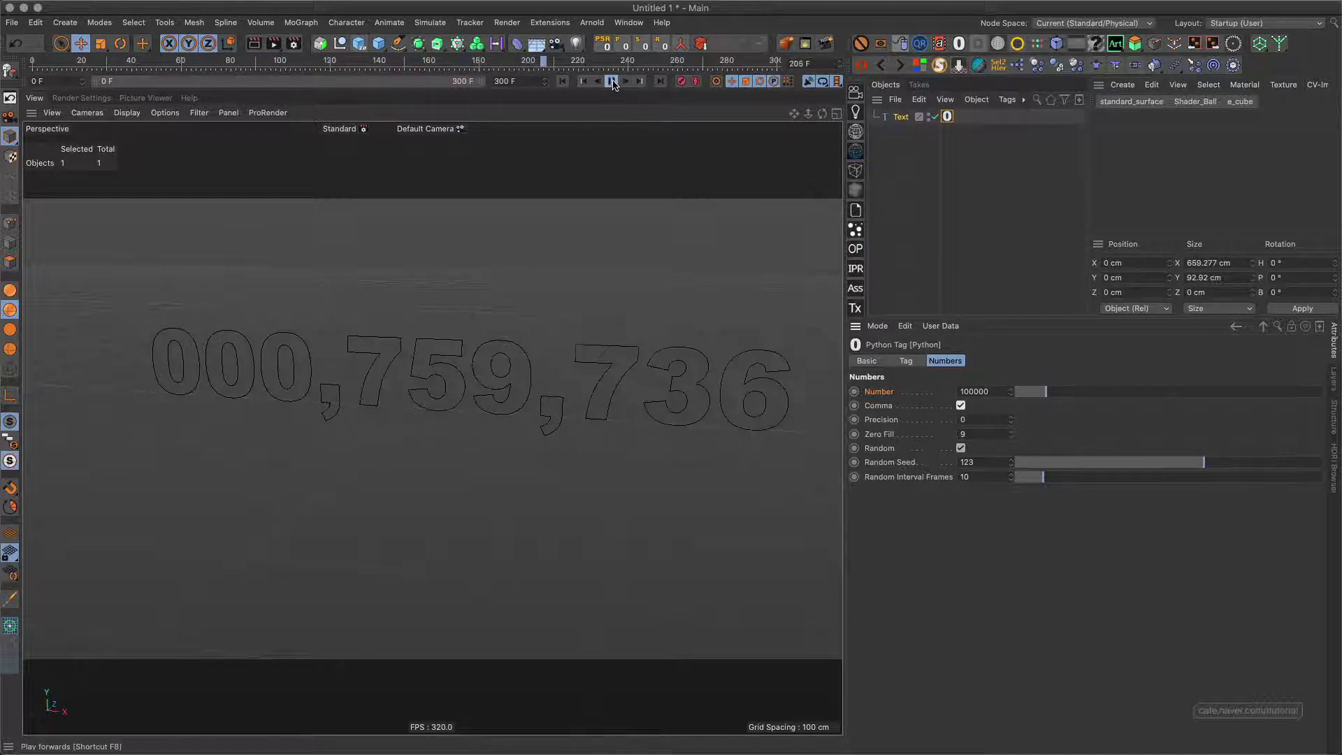
double_click(978, 434)
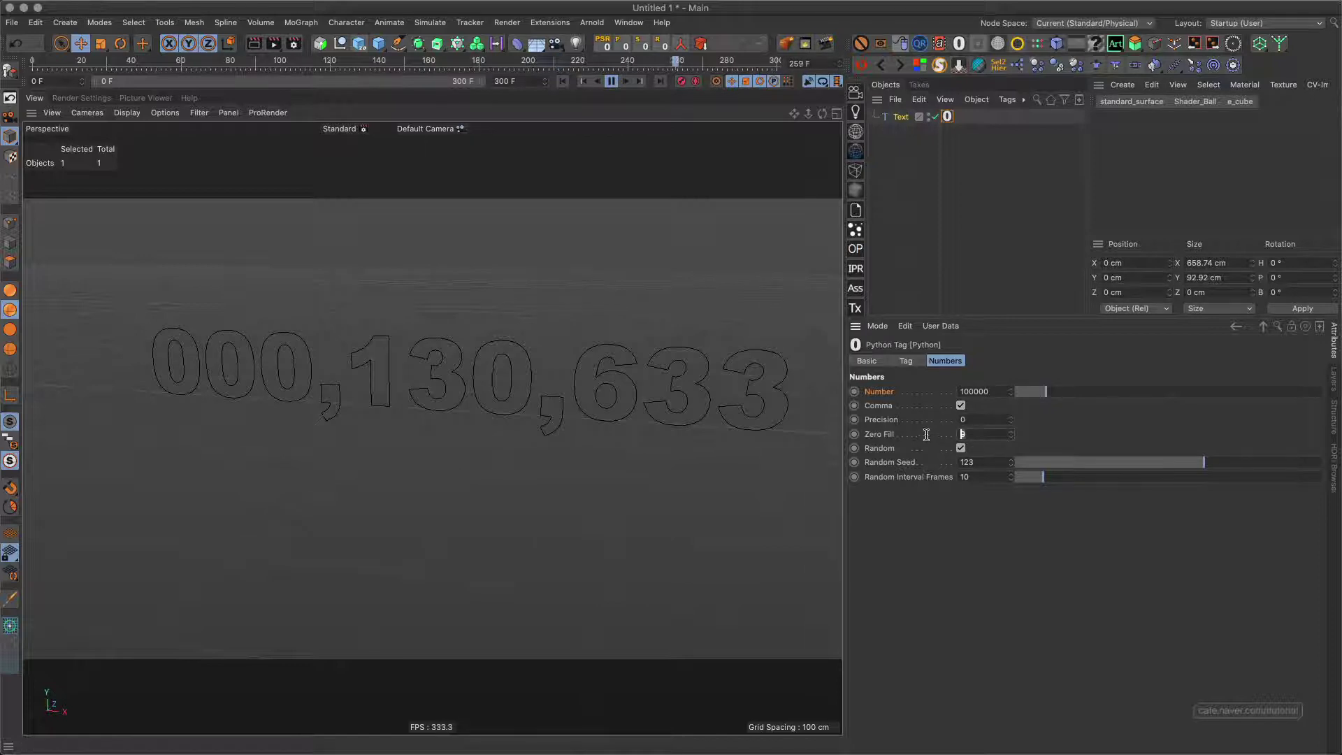
text(7)
key(Return)
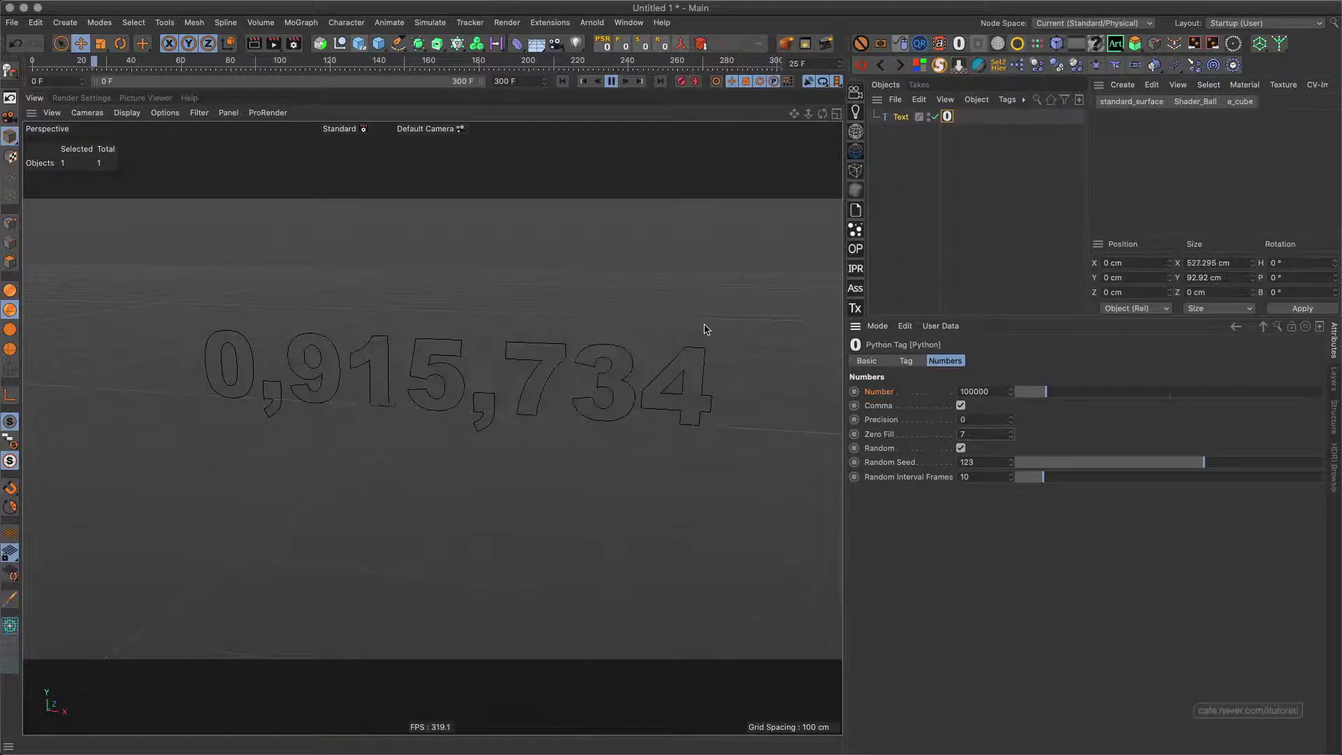
click(611, 82)
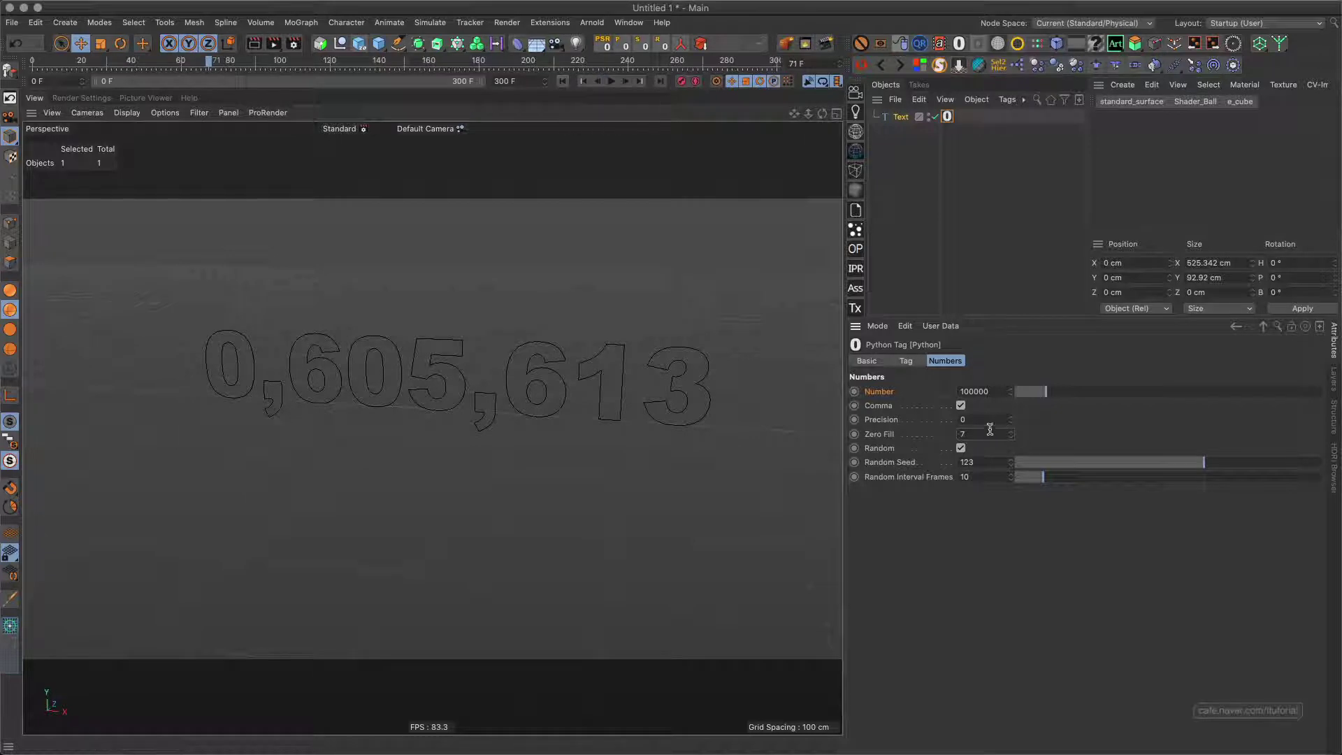
text(4)
key(Return)
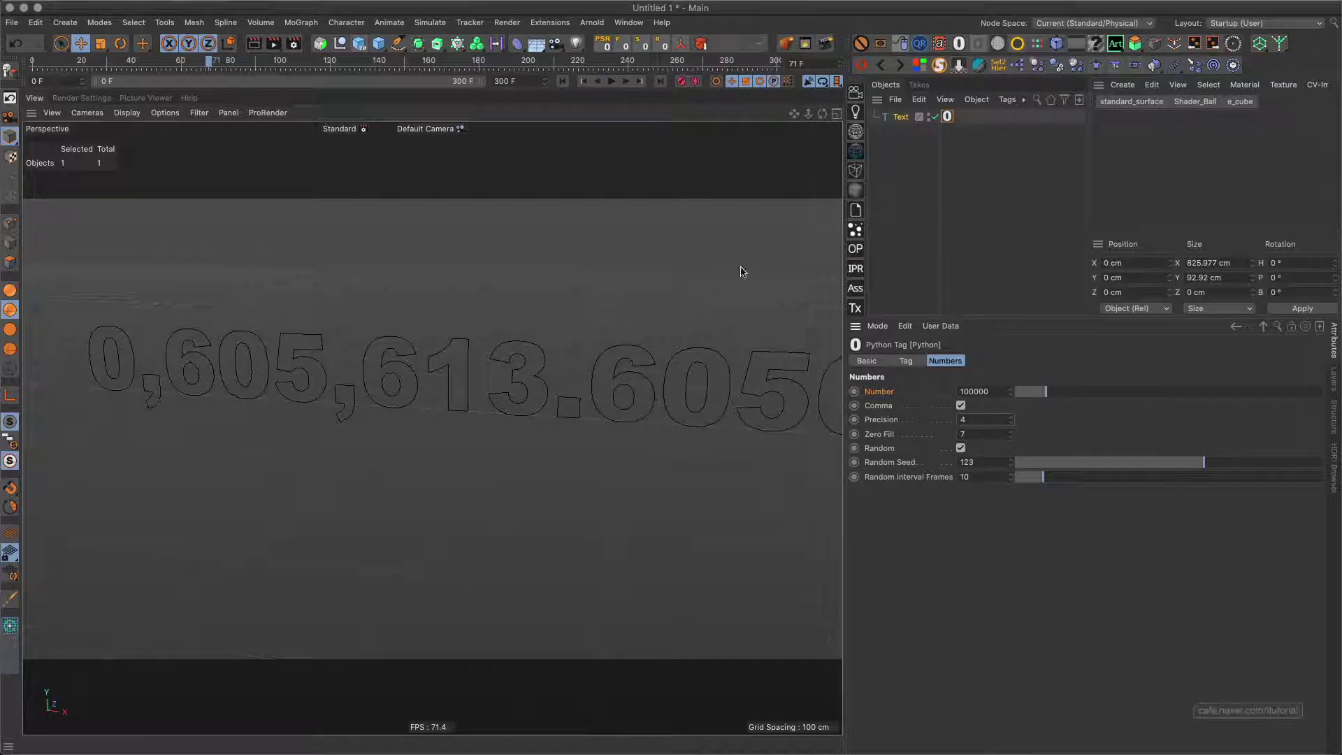
Replay from frame 0 with Random Interval Frames set to 5, then pause.
click(562, 81)
click(624, 81)
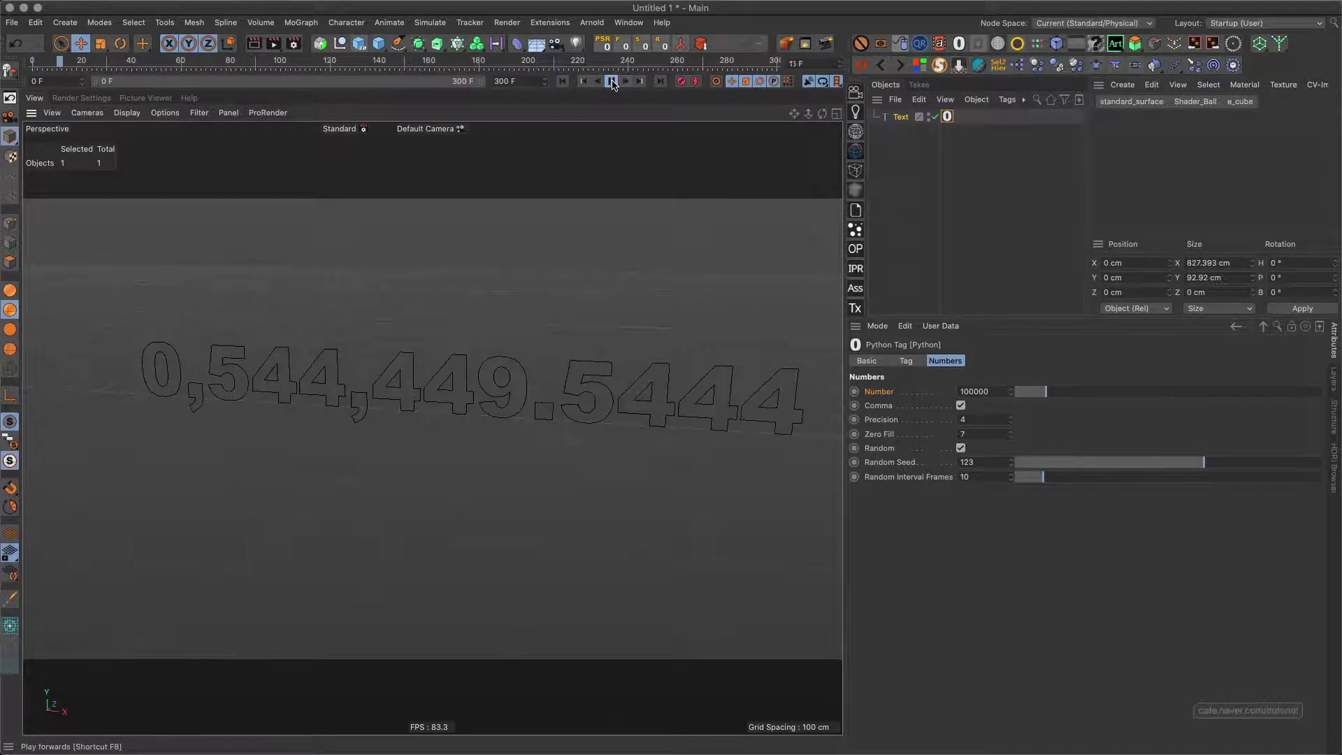
click(968, 477)
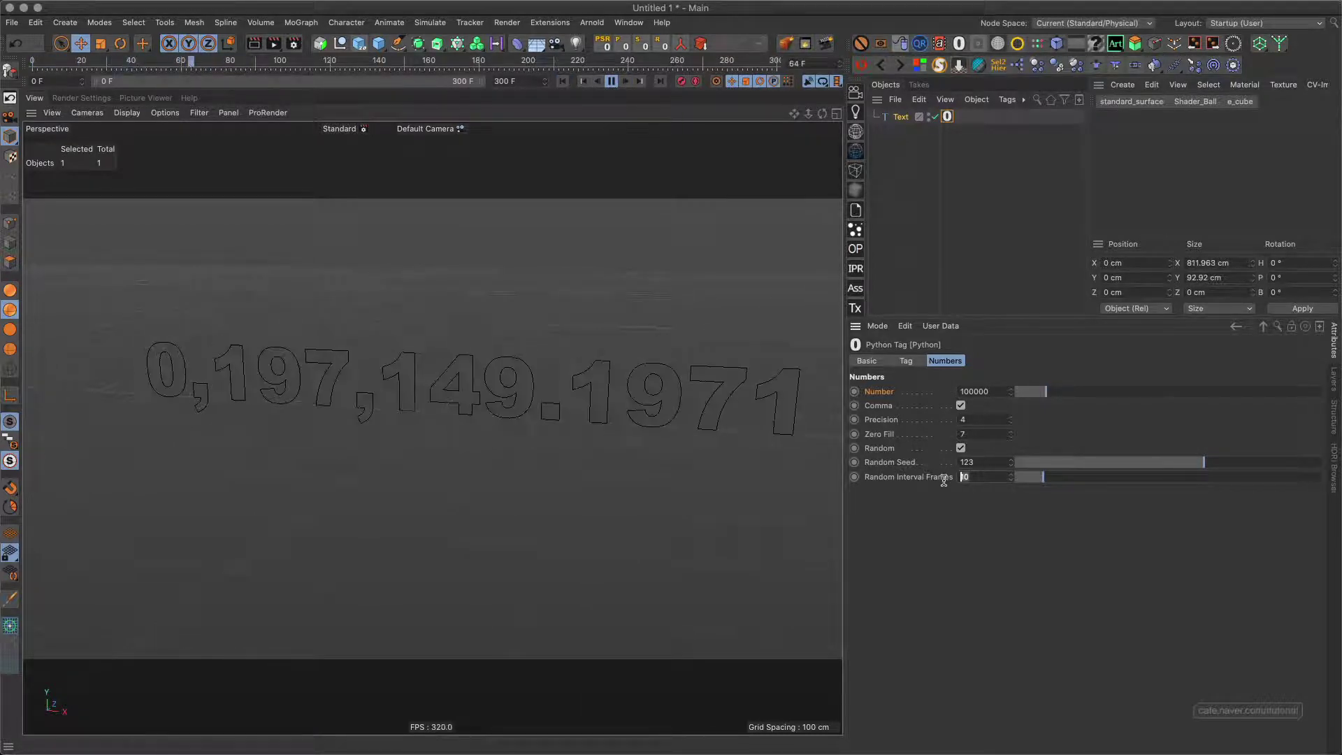
text(5)
key(Return)
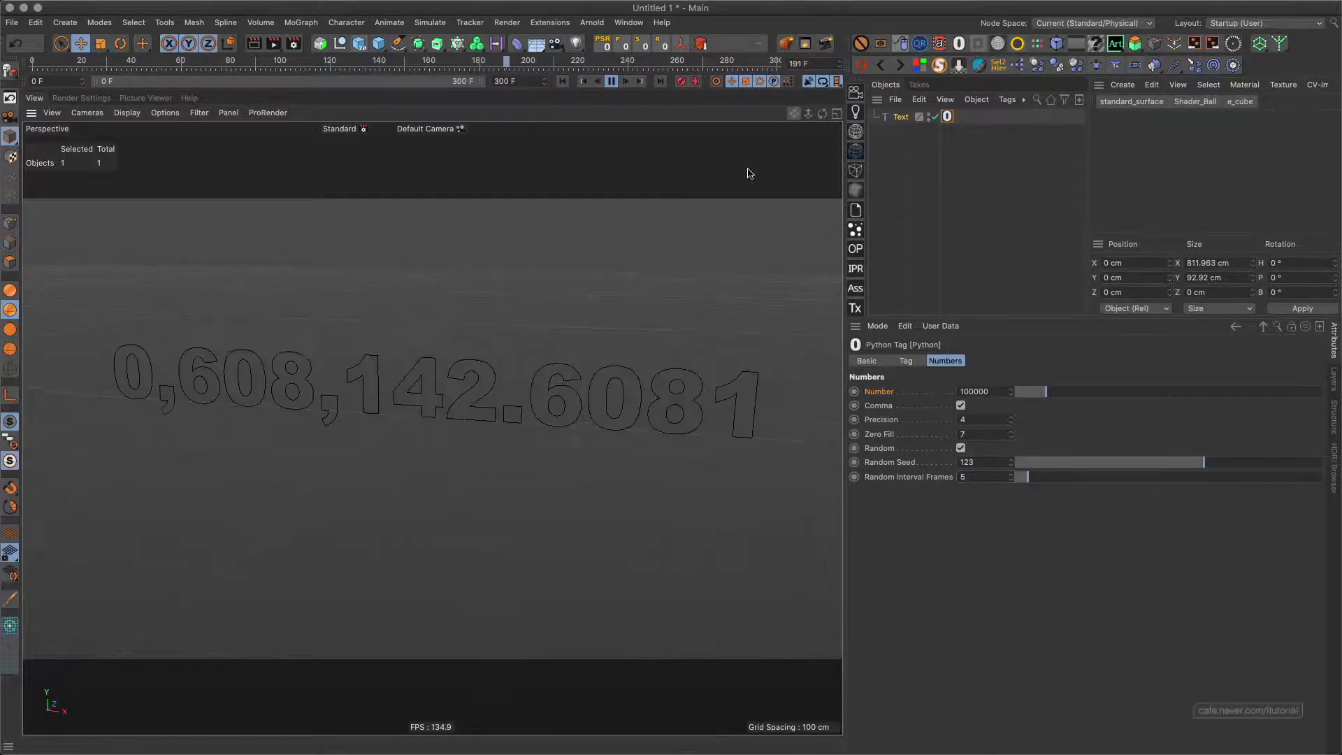
click(612, 82)
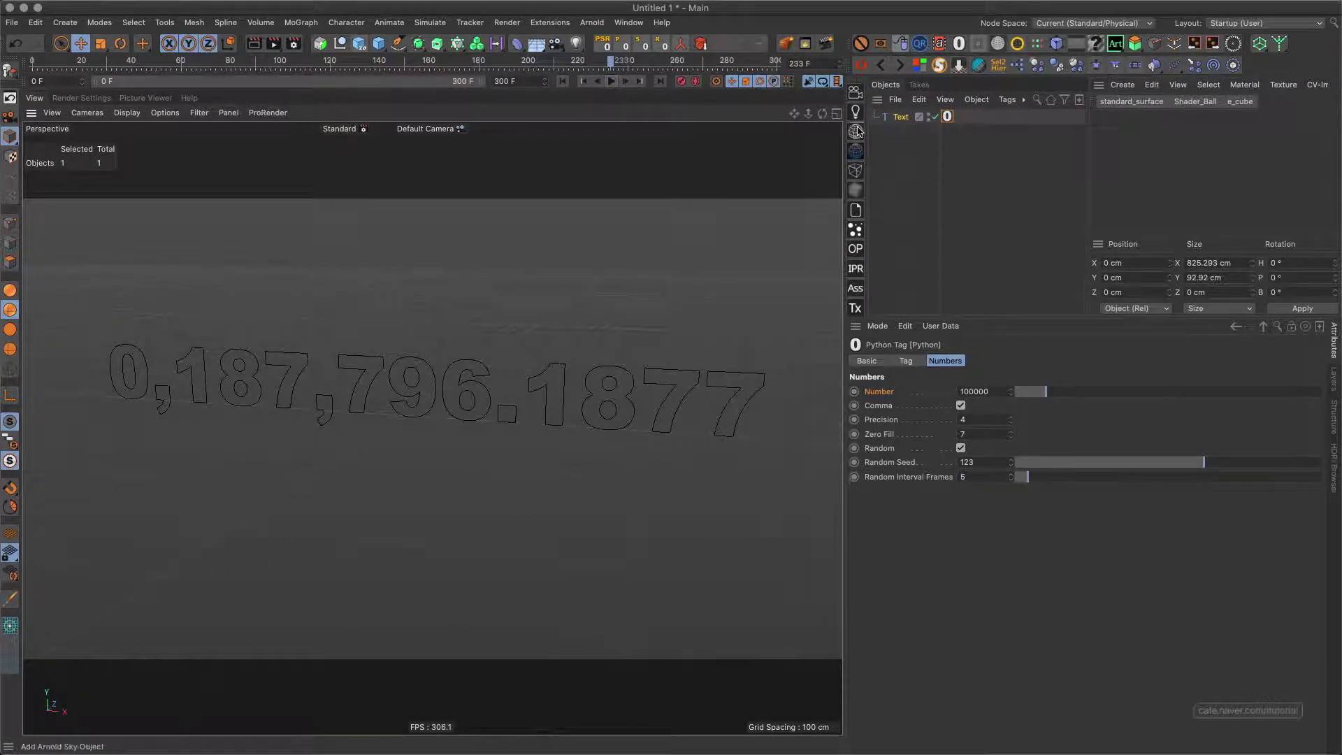
click(901, 117)
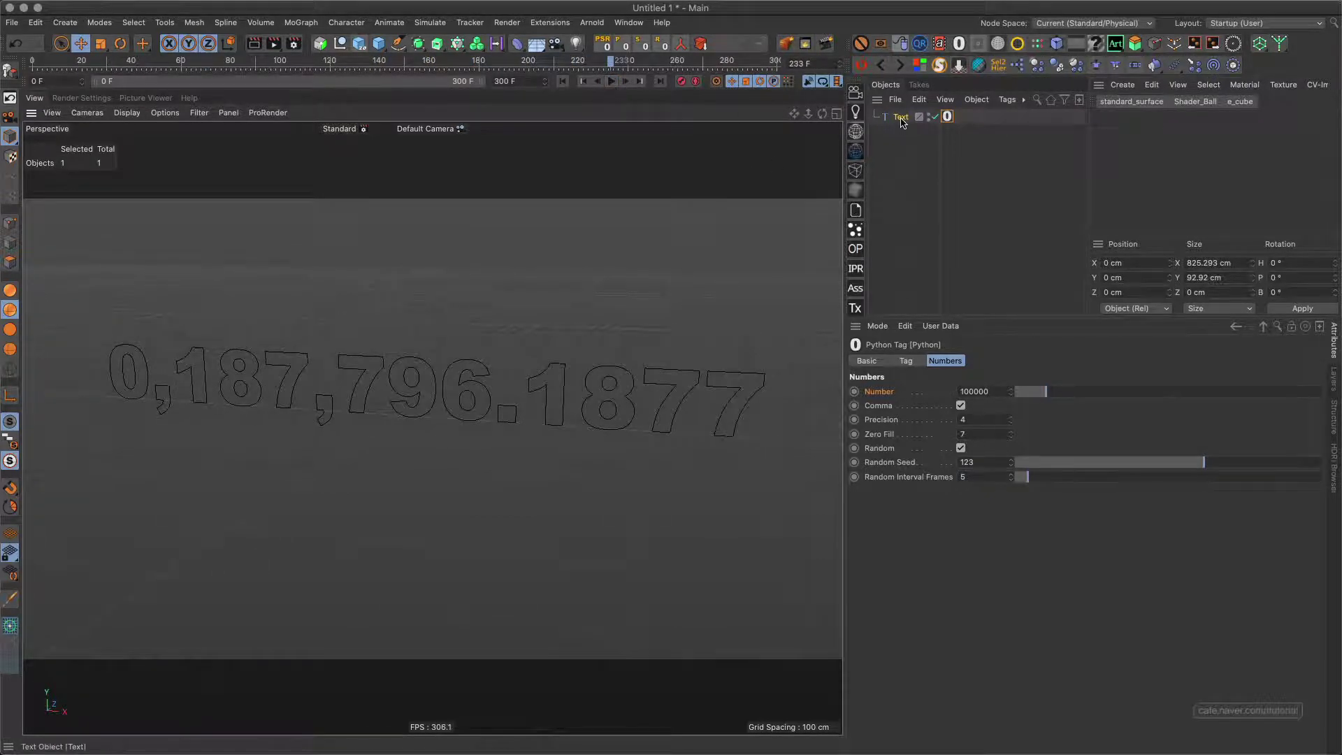
Wrap the Text in an Extrude generator and preview the counter playback.
alt+click(436, 45)
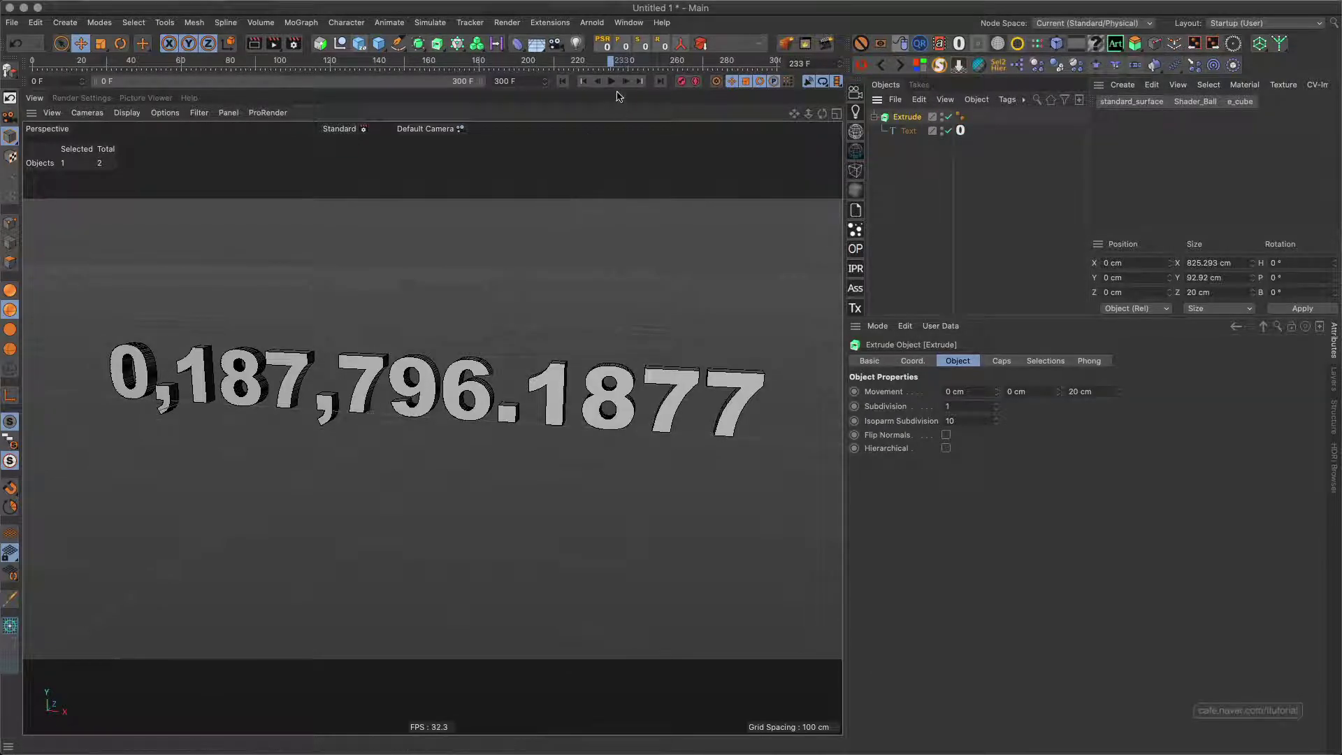
click(611, 81)
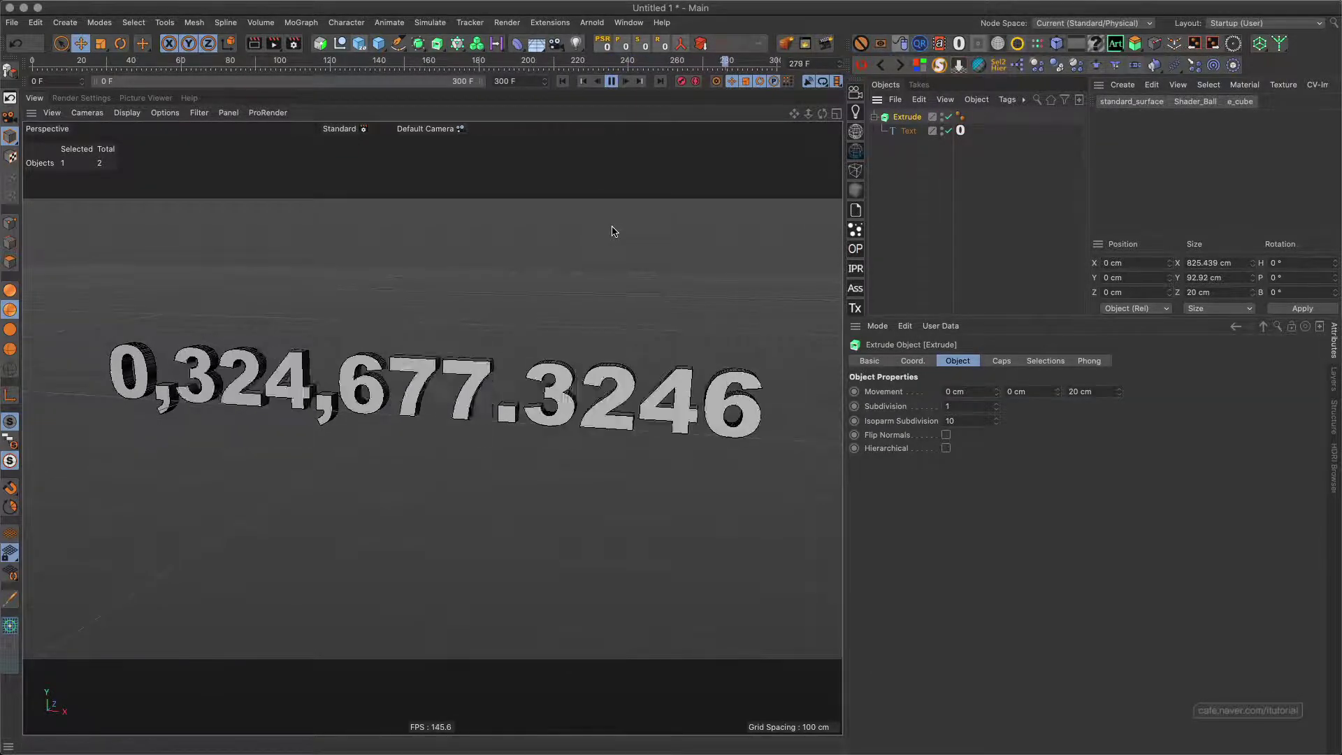
click(611, 81)
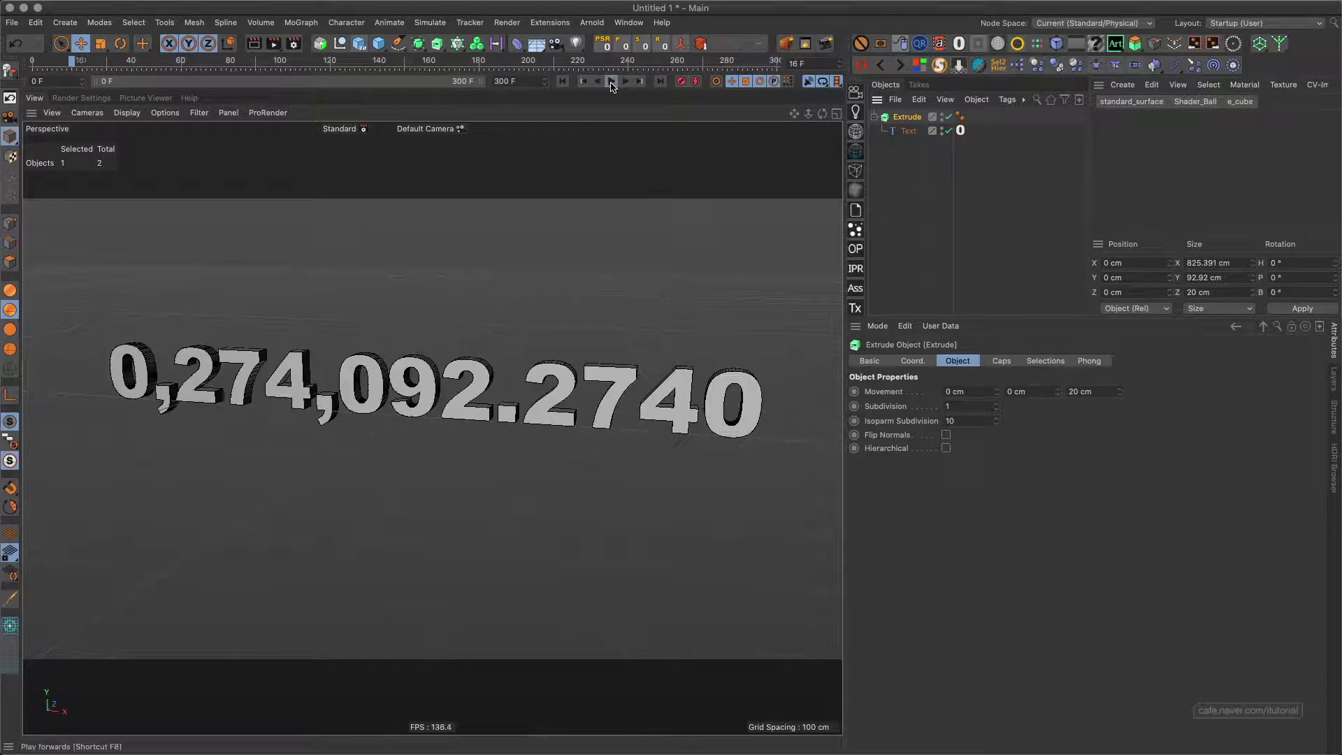
Add a 100 cm tall MoText object above the extruded number.
click(458, 43)
click(494, 98)
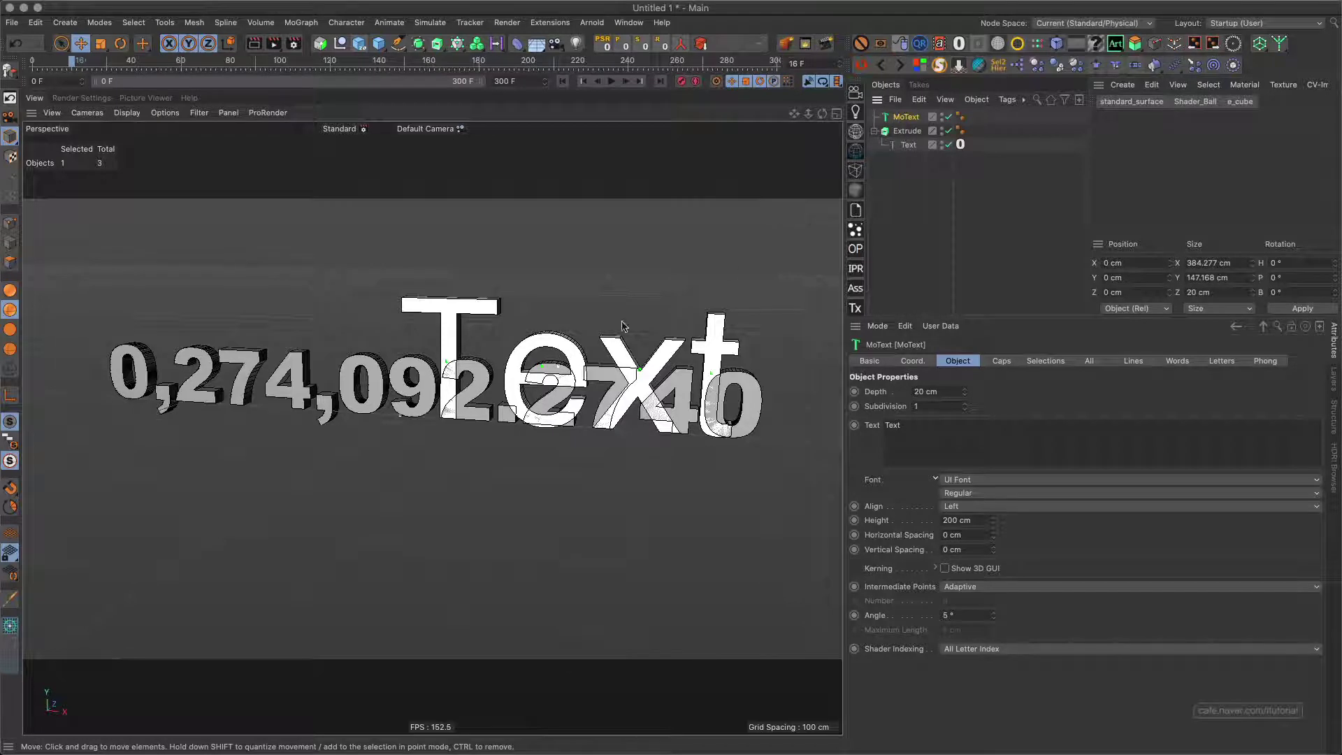
drag(479, 312, 402, 216)
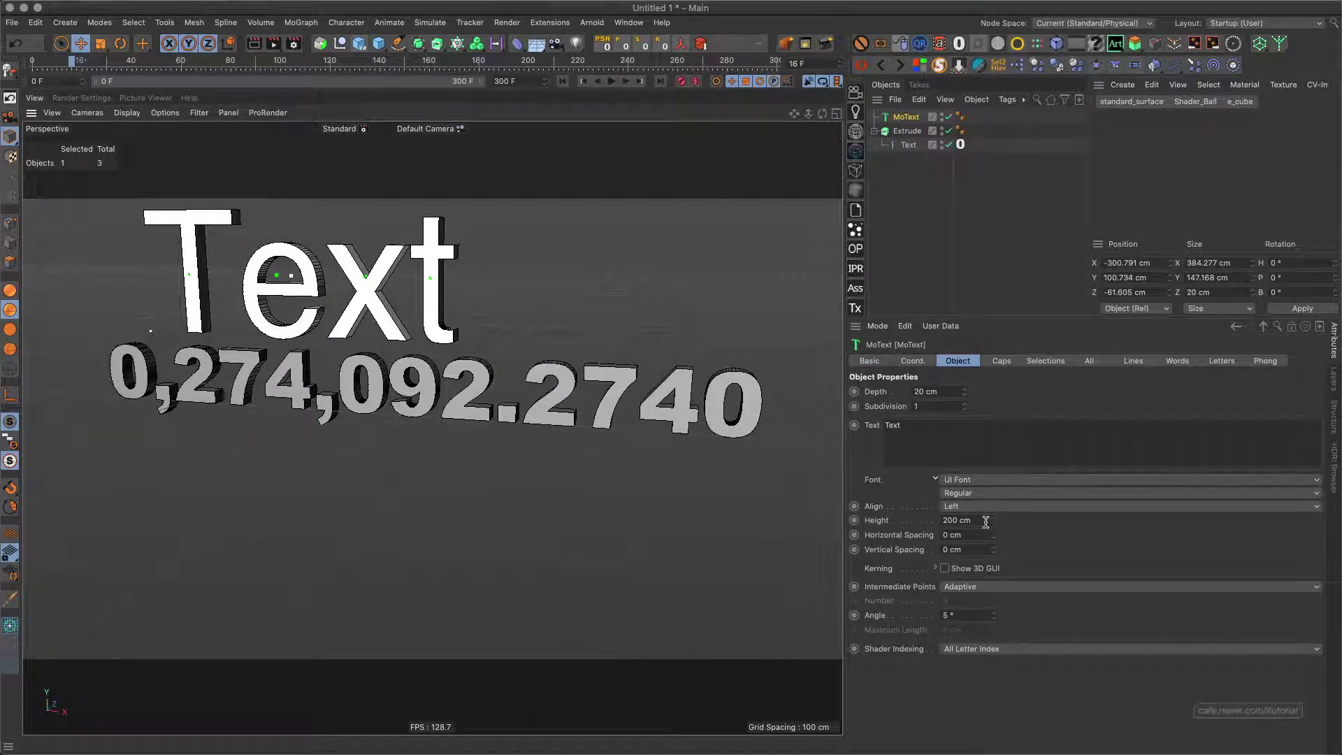
text(100)
key(Return)
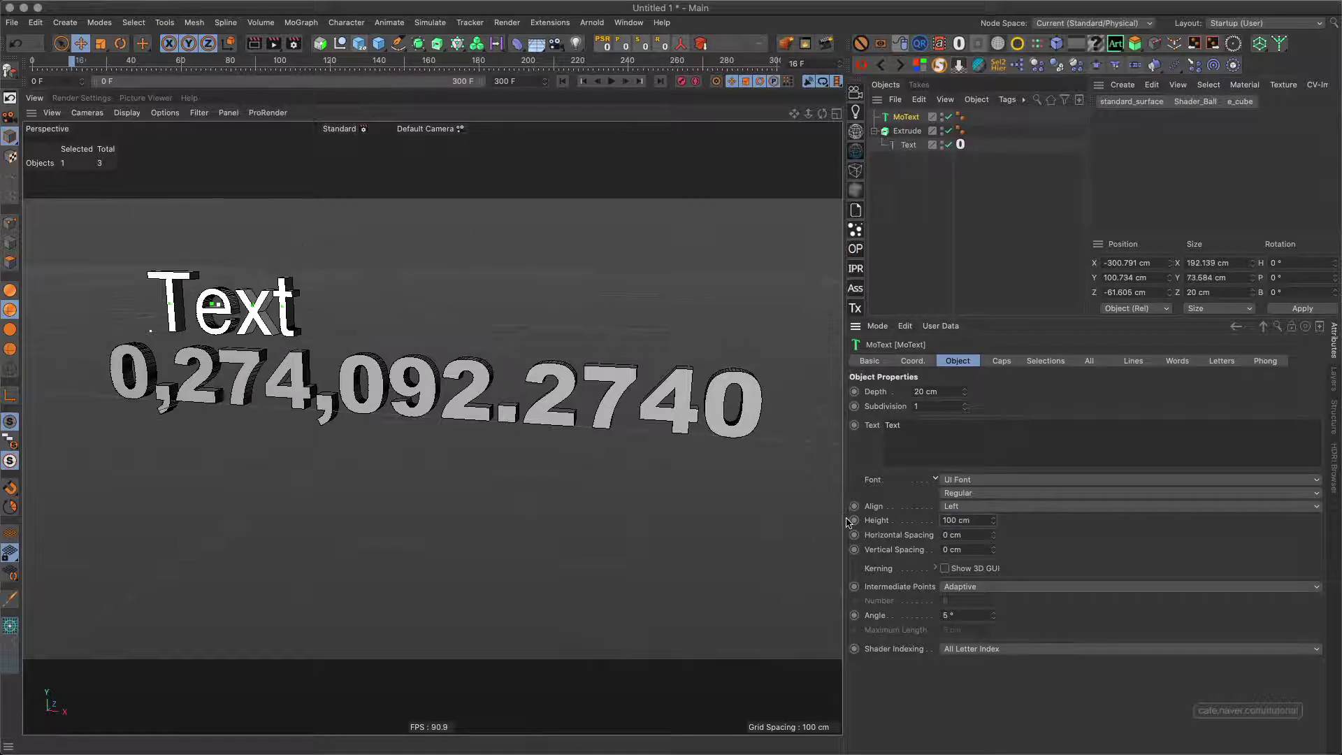
drag(960, 143, 909, 118)
Move the Python tag onto the MoText, rewind, and raise its Random Seed from 123 to 138.
click(611, 81)
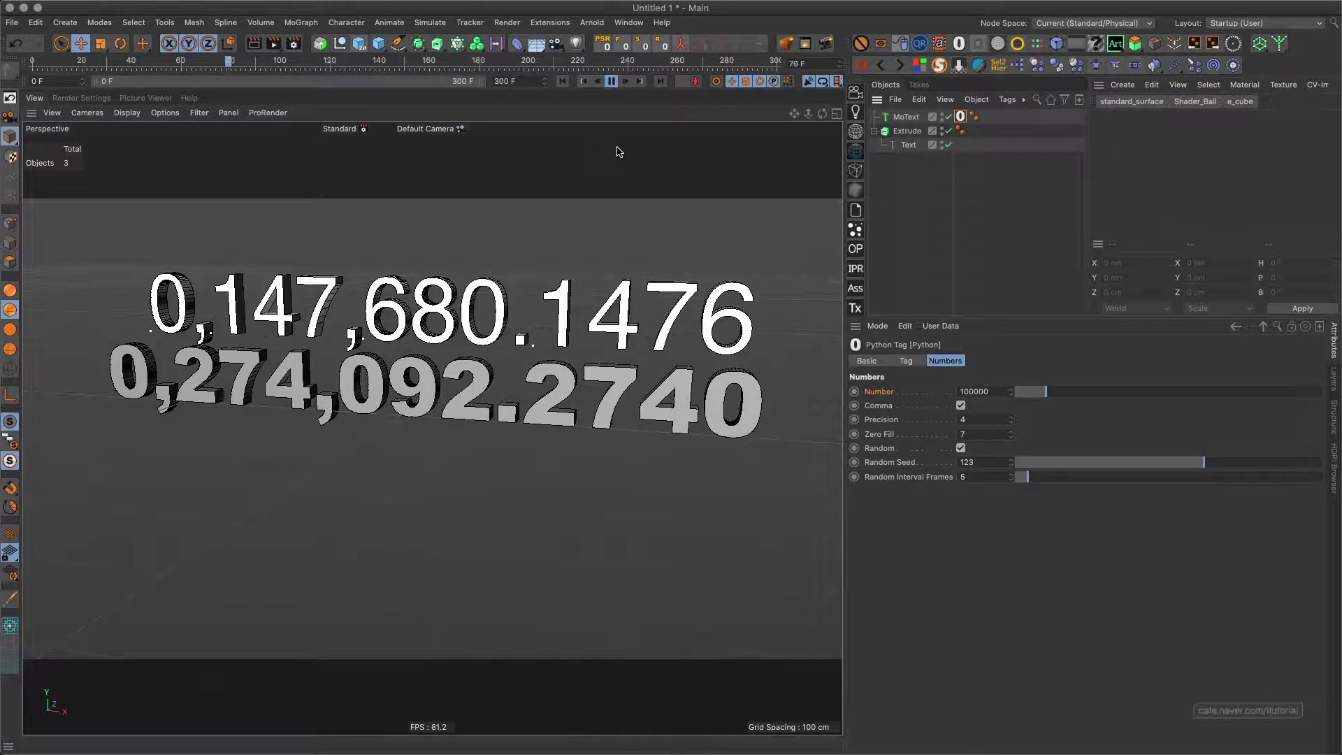
alt+drag(531, 324, 504, 329)
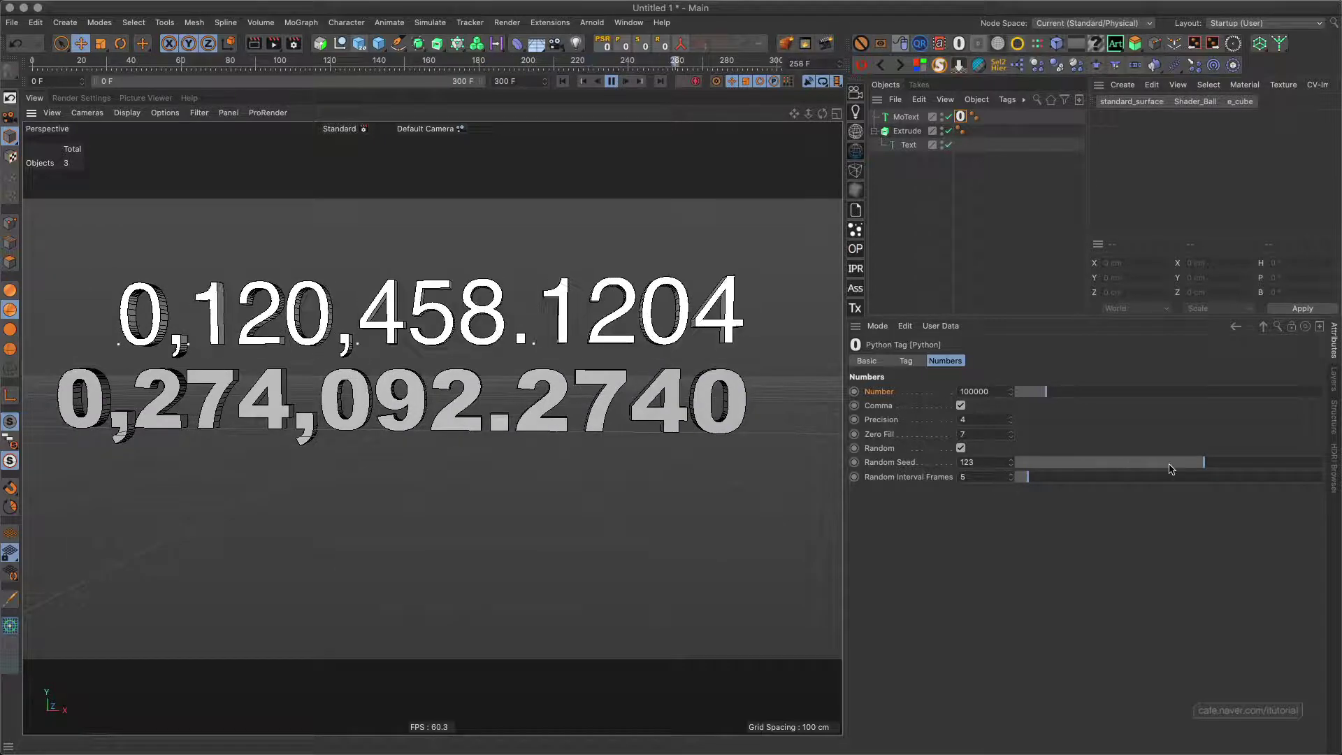
key(shift+f)
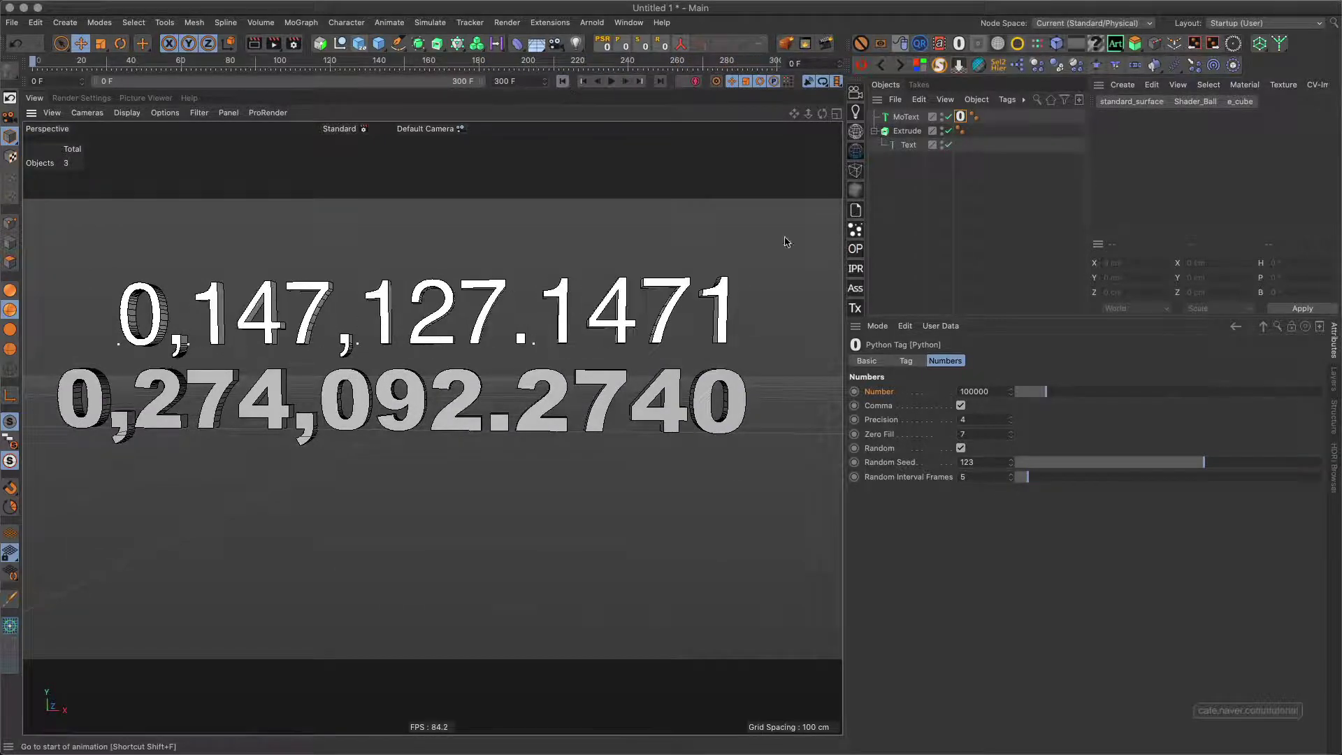
drag(1203, 464, 1211, 462)
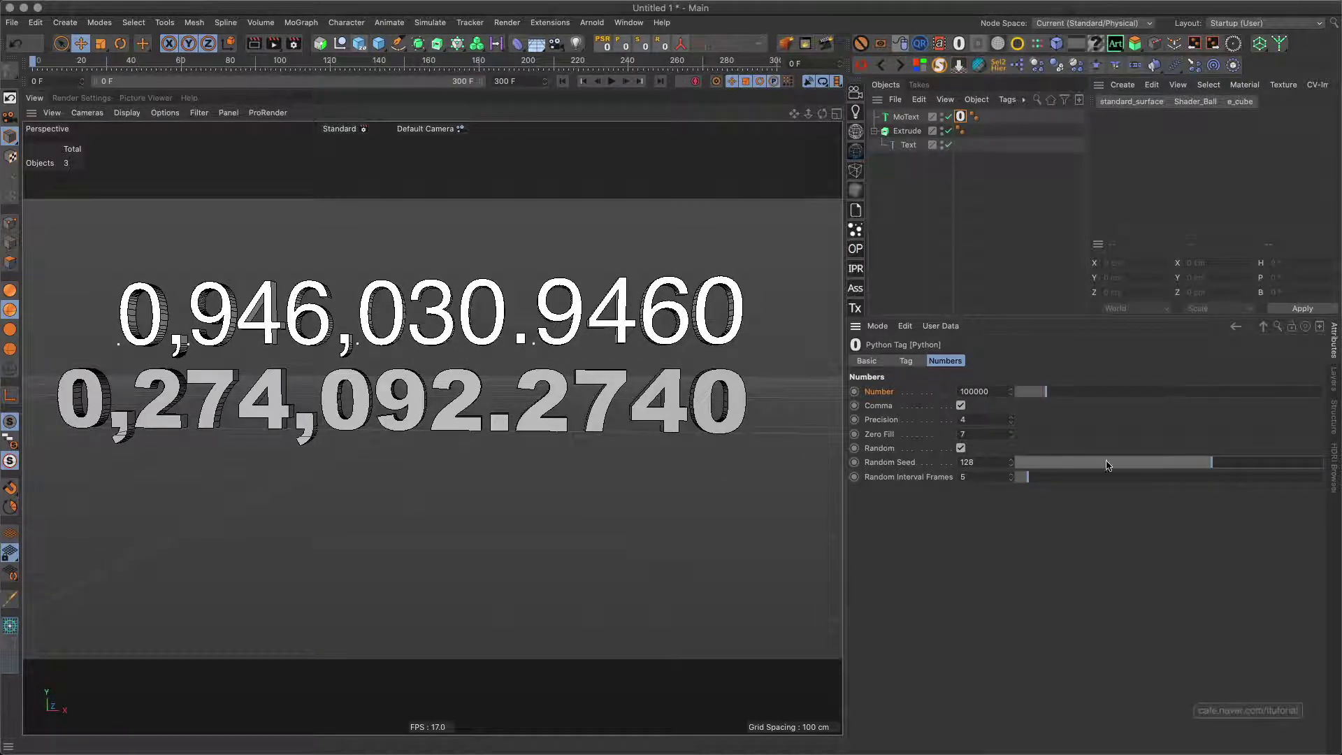
drag(1211, 466, 1229, 466)
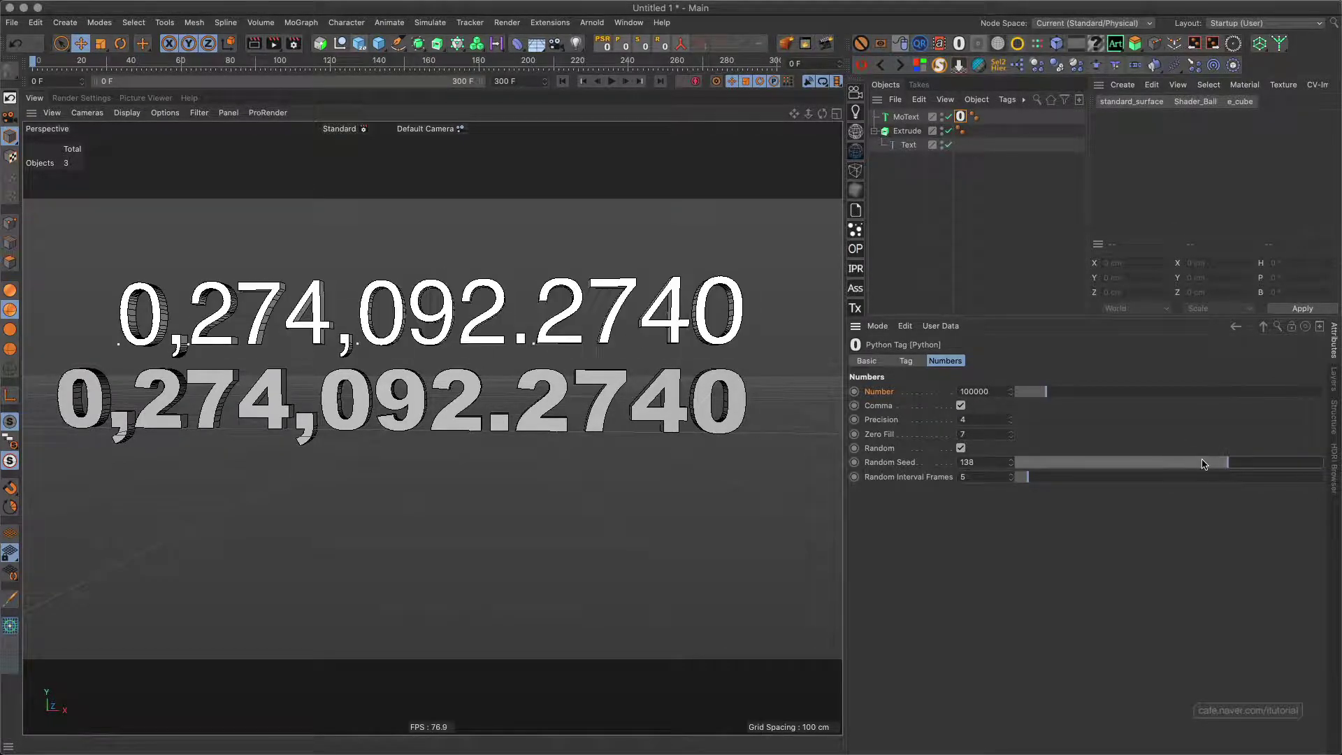
click(905, 117)
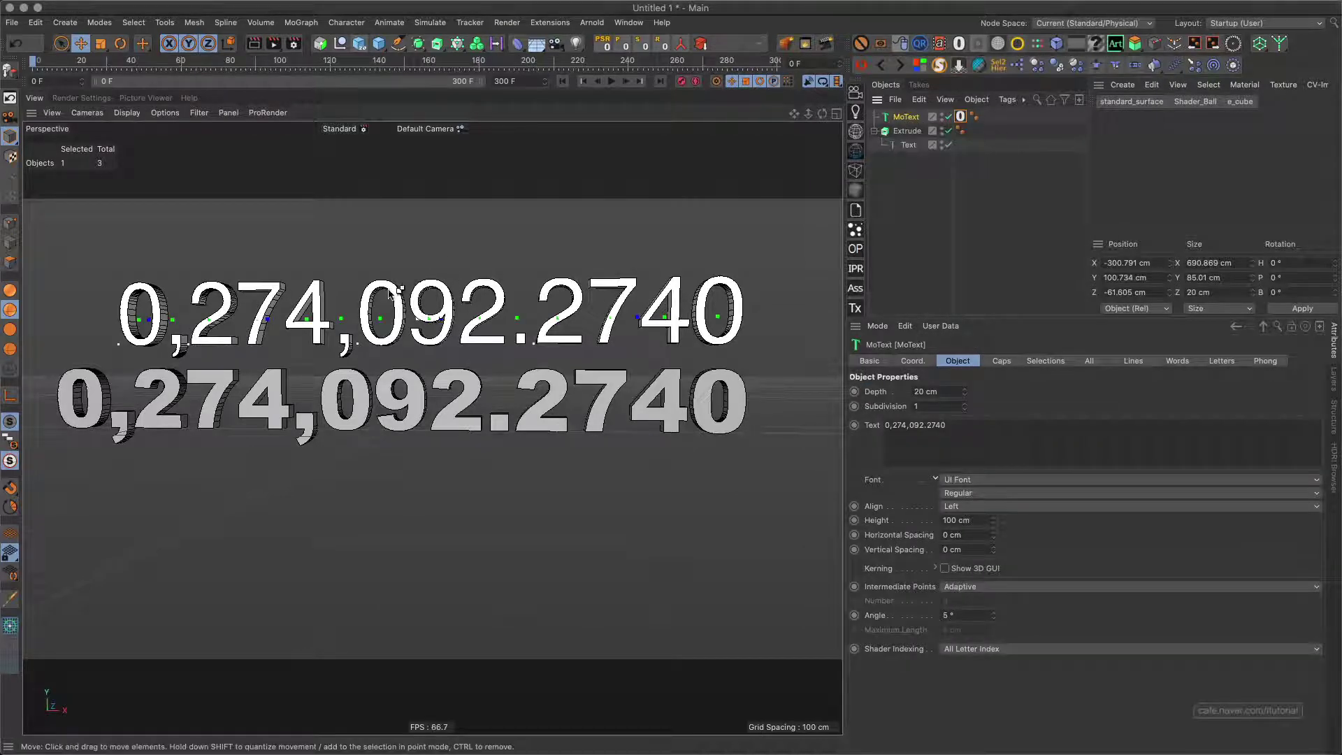
Ctrl-drag a MoText.1 copy above, rewind, and set its counter's Random Seed to 150.
ctrl+drag(375, 316, 376, 225)
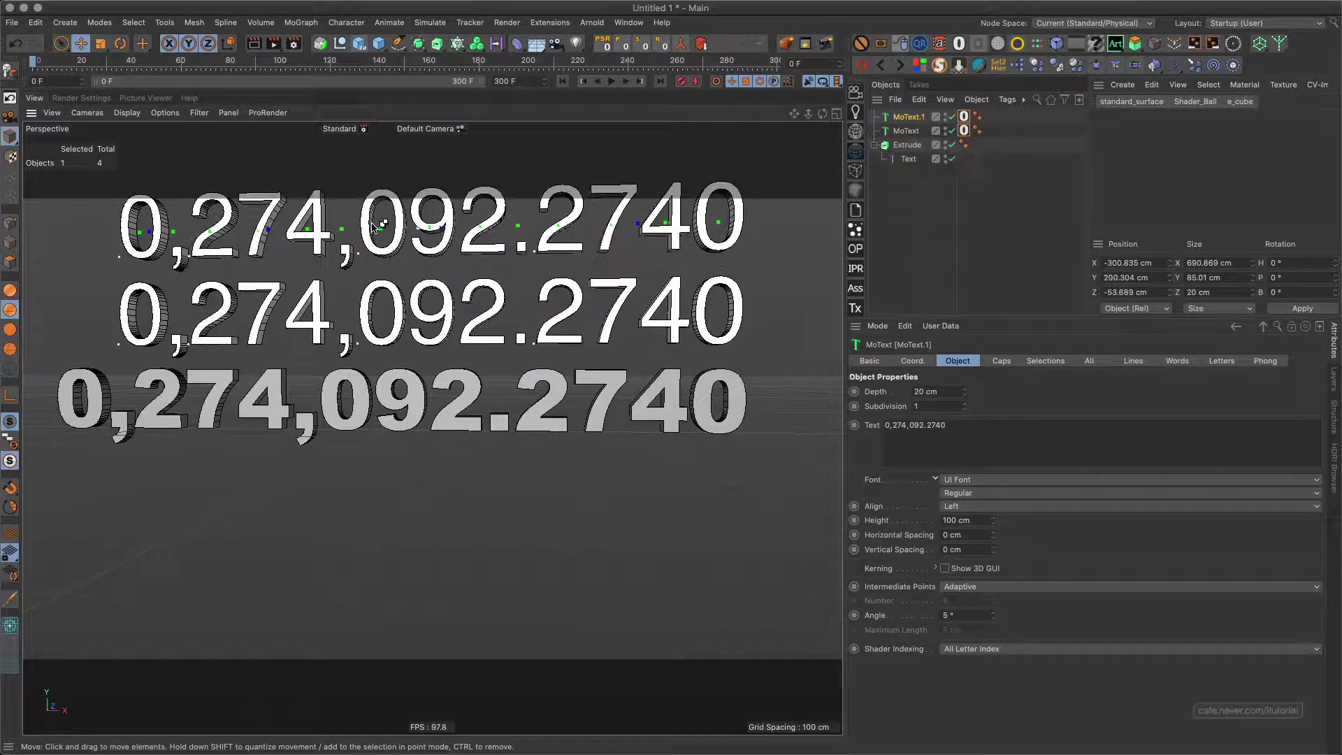
alt+middle_drag(374, 259, 250, 315)
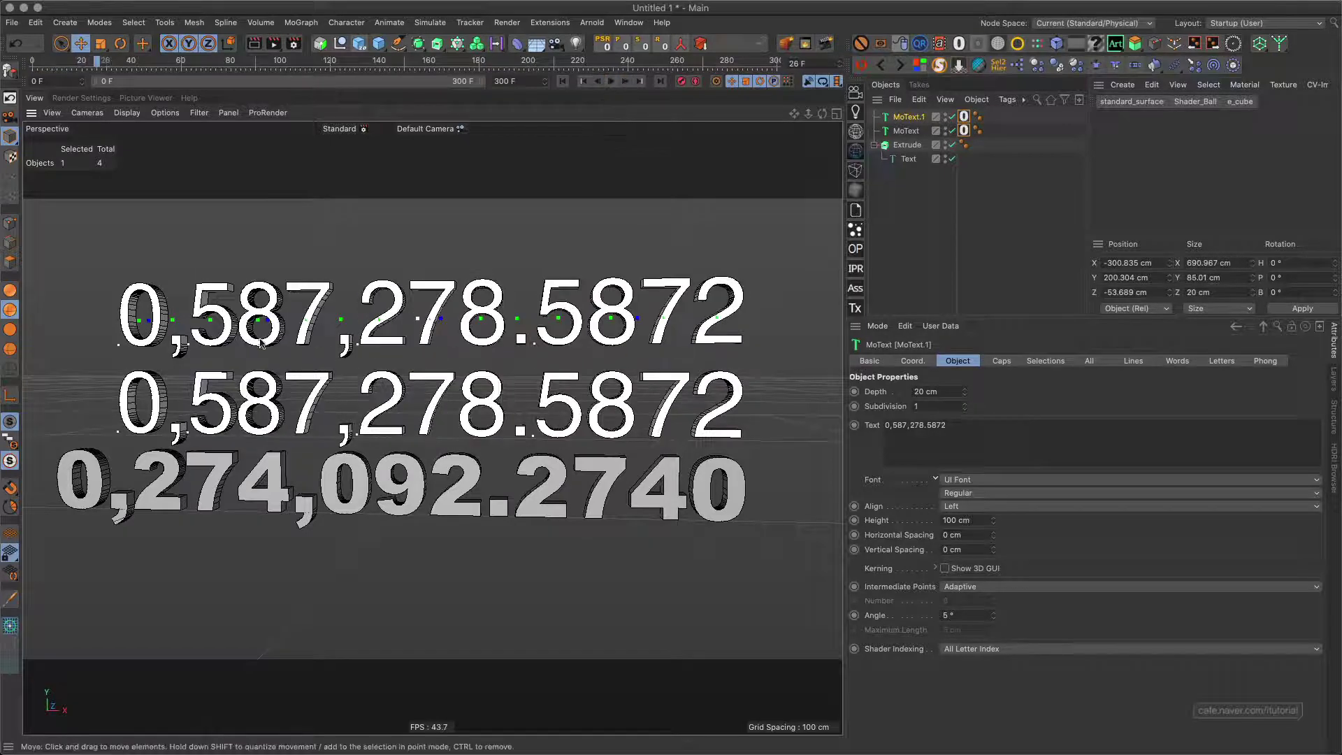
click(964, 119)
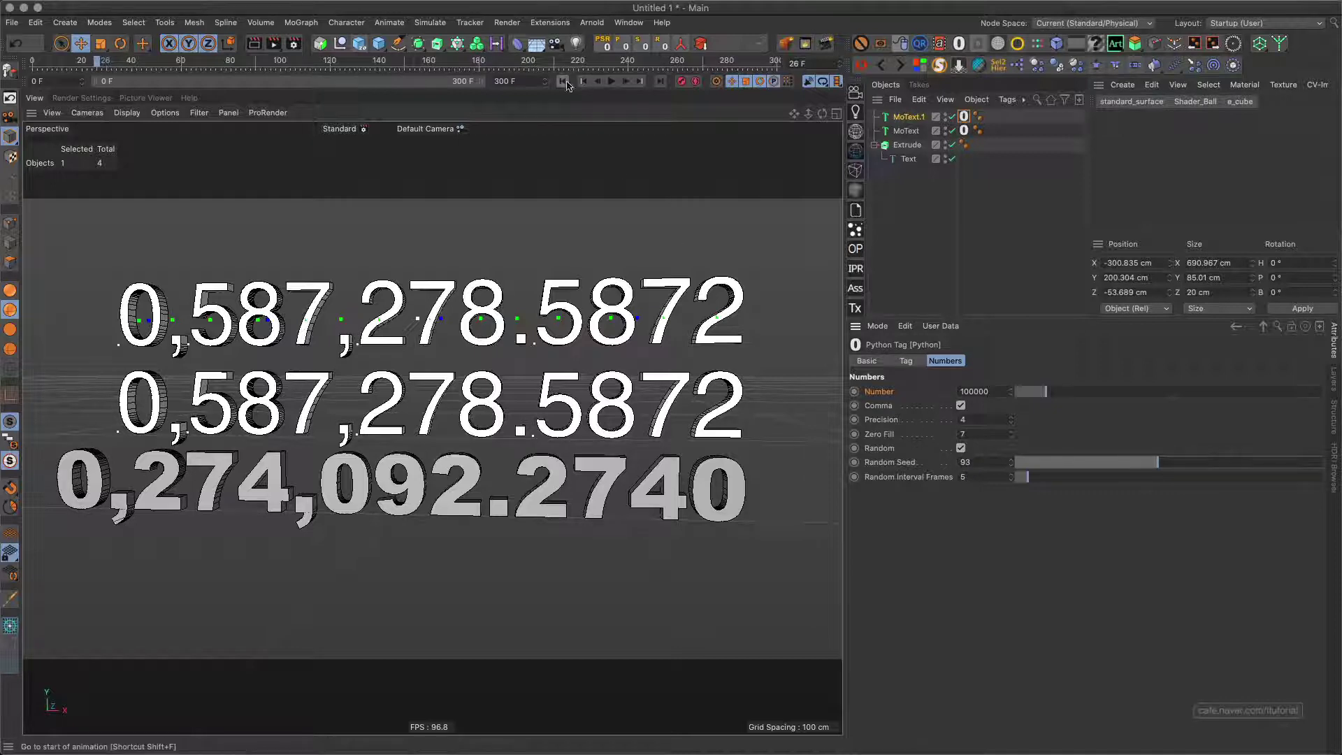
click(562, 81)
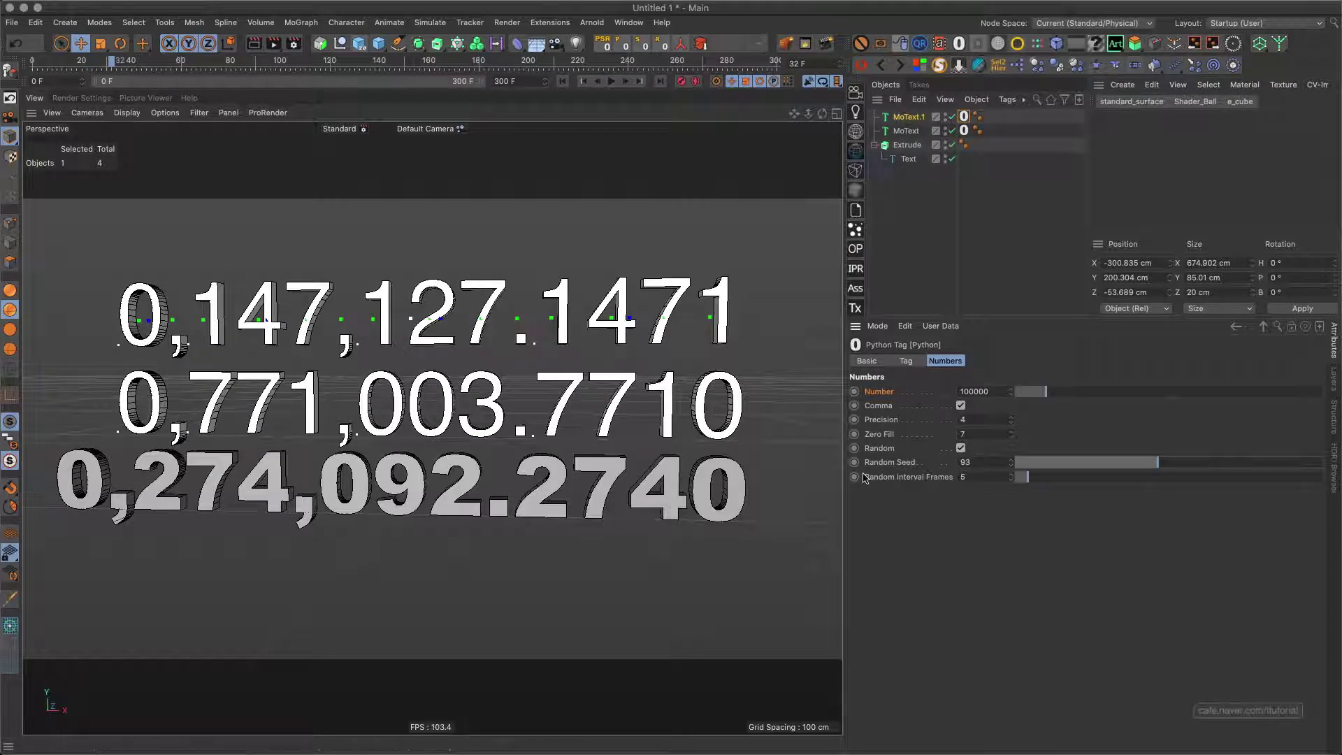
click(563, 81)
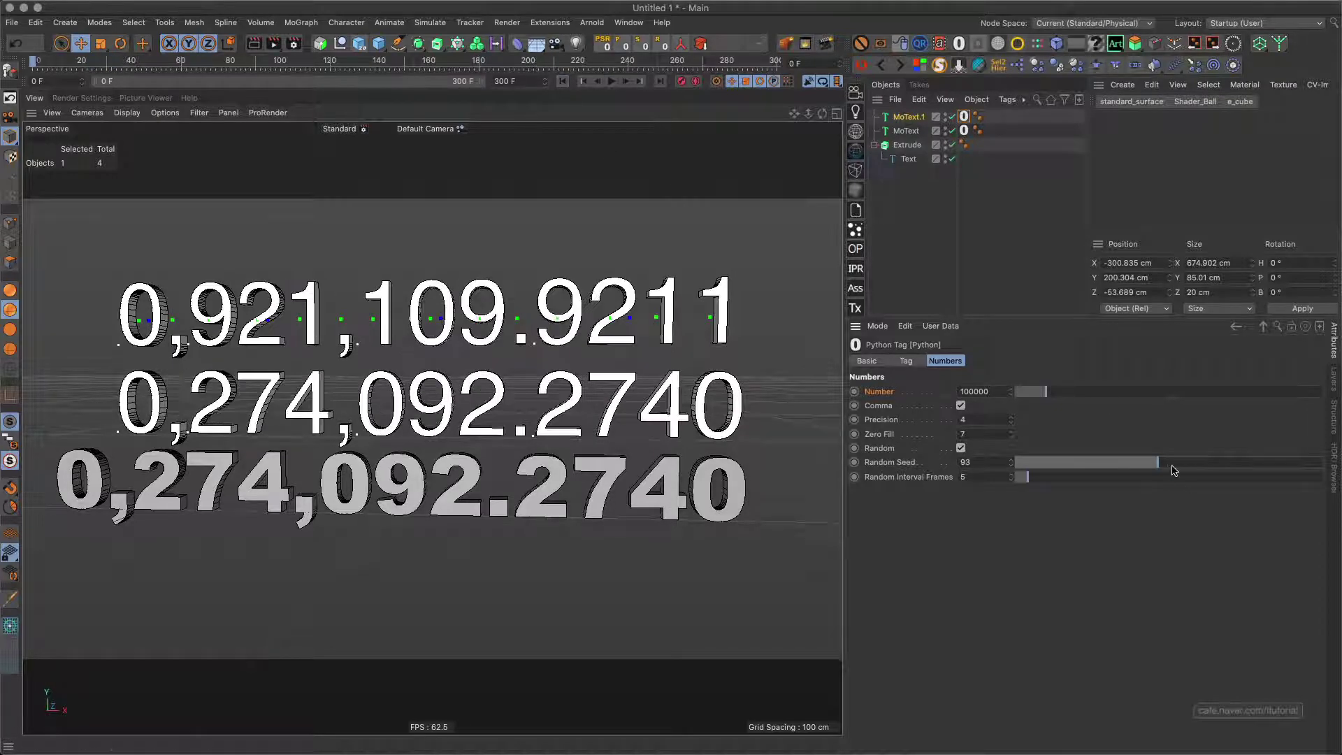
mouse_move(1157, 461)
mouse_down()
mouse_move(1145, 462)
mouse_move(1224, 464)
mouse_up()
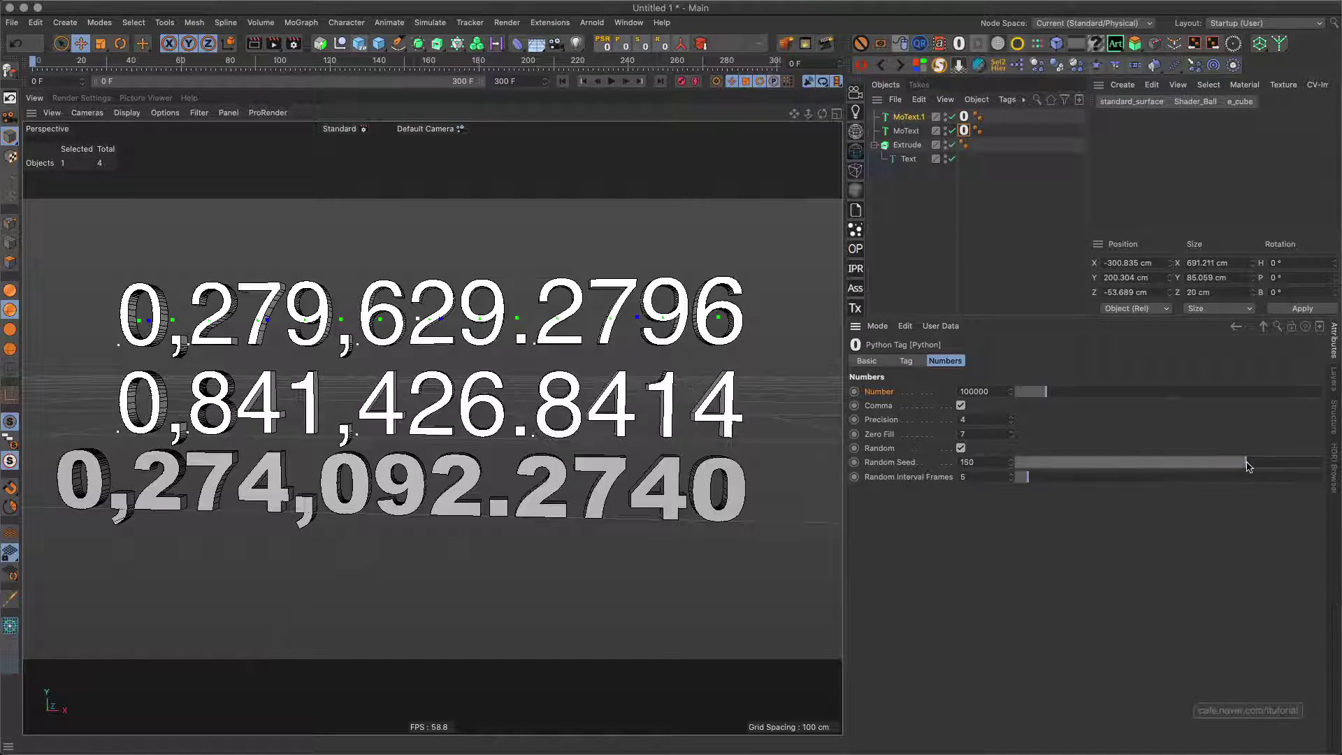
Turn off the Comma option on both MoText Python counter tags.
click(962, 406)
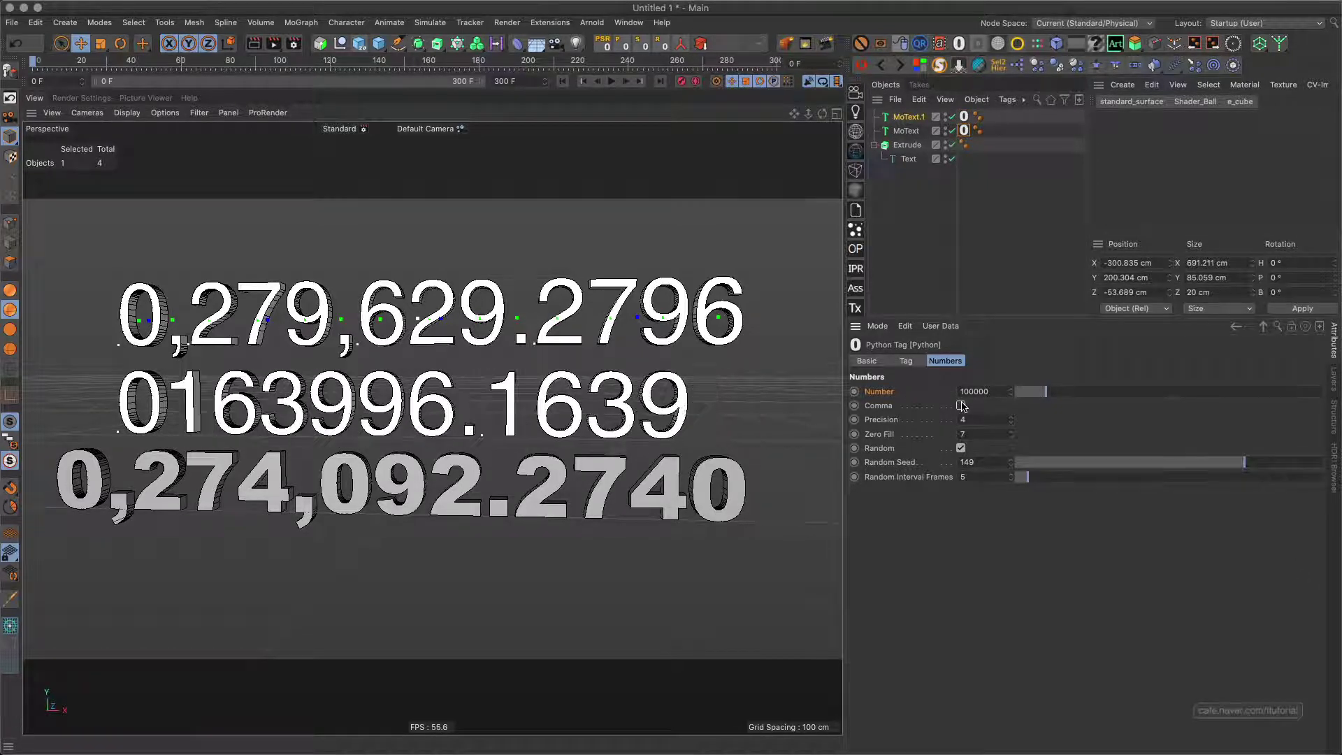
click(965, 130)
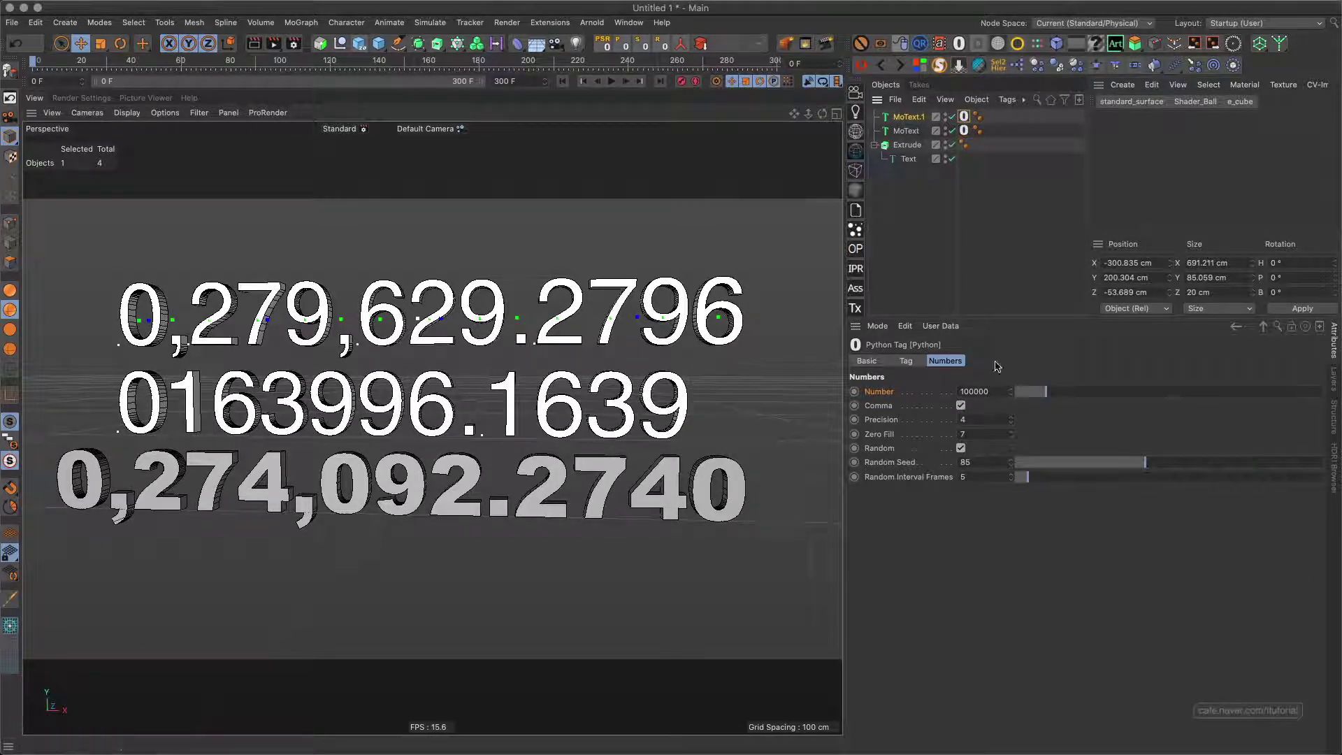
click(961, 405)
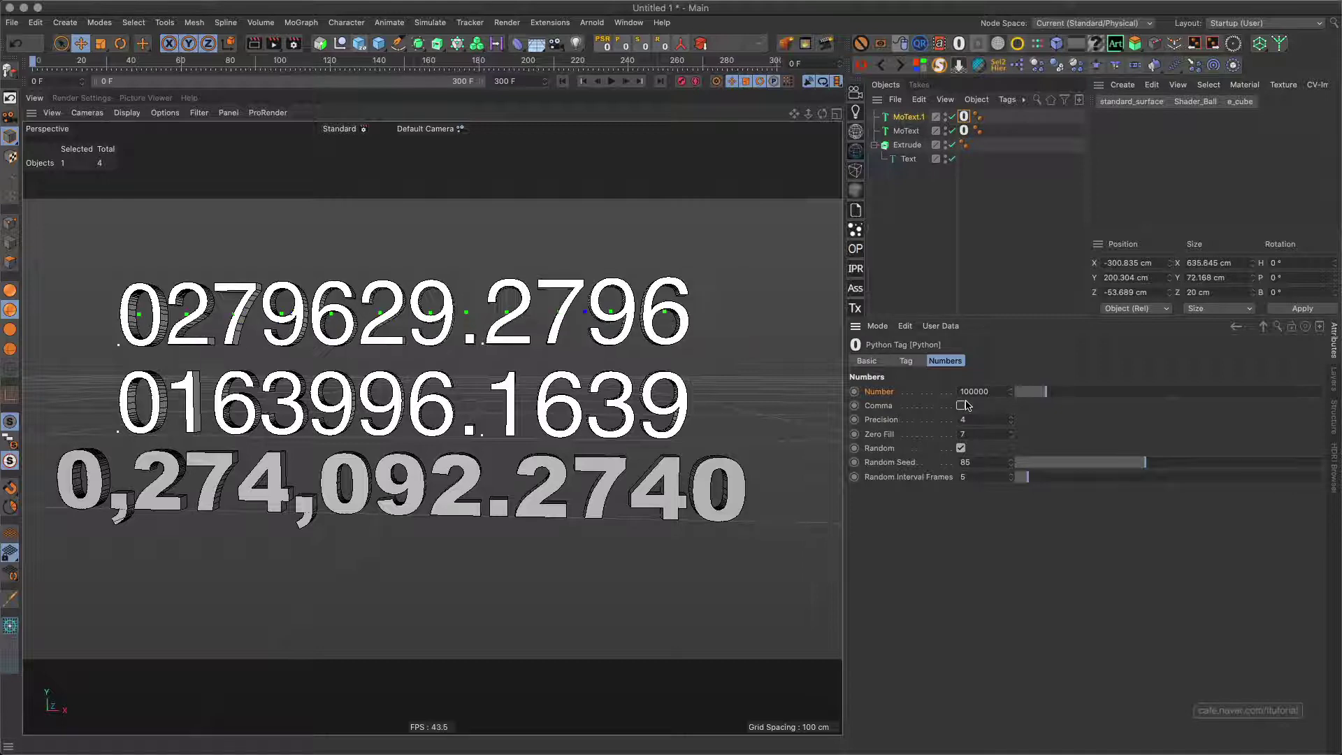
Set the top MoText.1 counter's Precision to 0 and preview the whole-number animation in 3D.
click(612, 83)
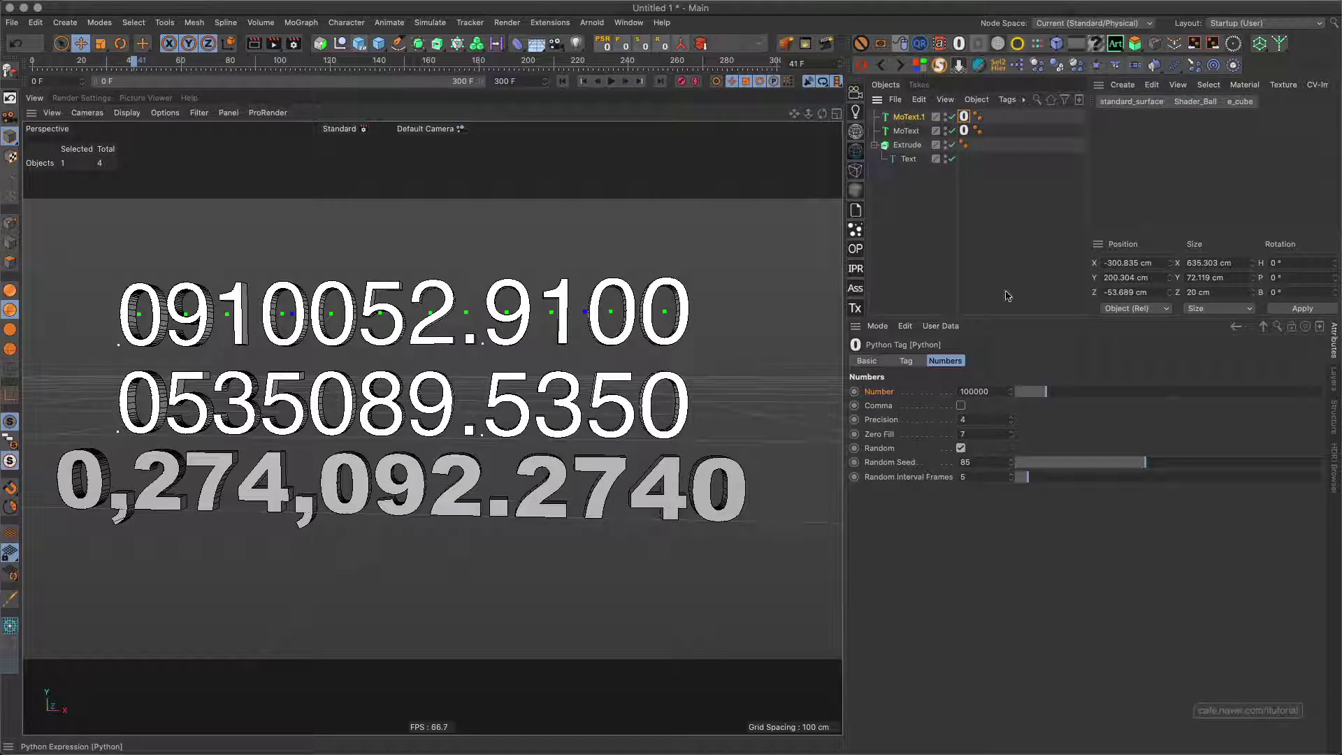
text(0)
key(Return)
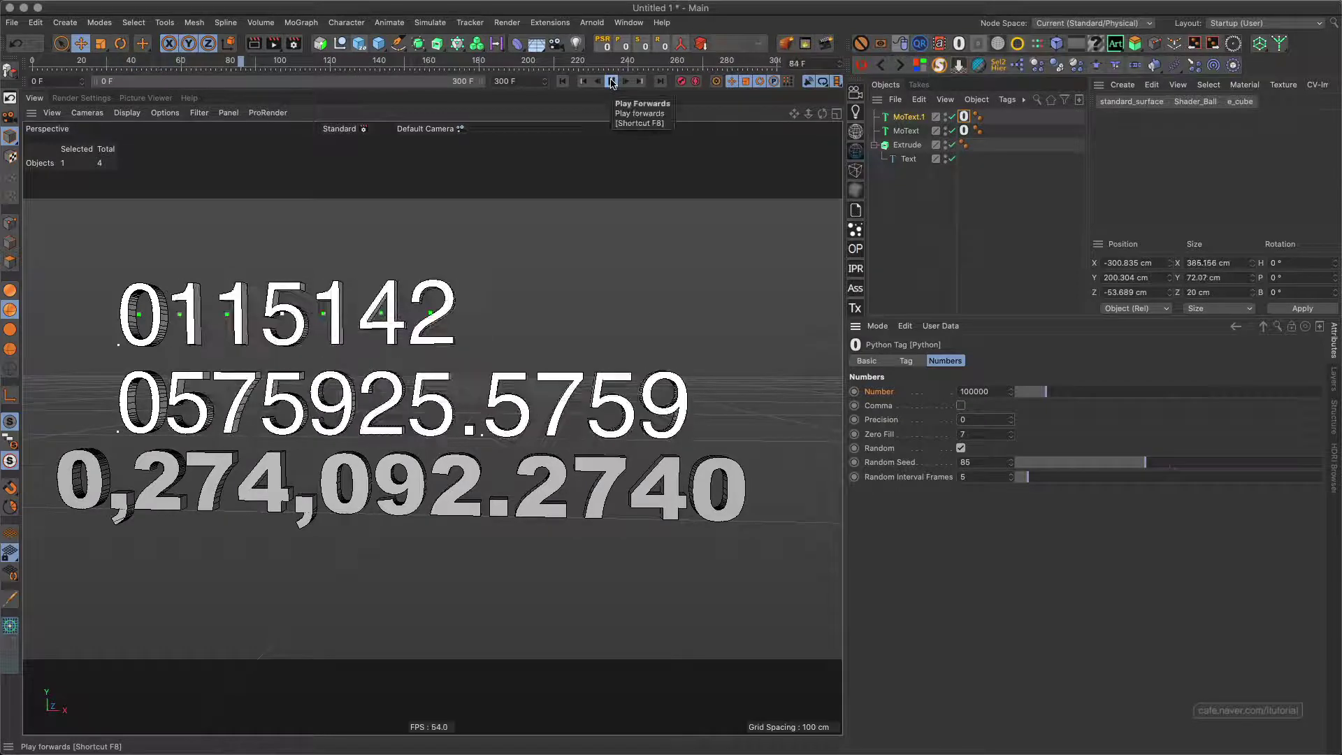
click(612, 82)
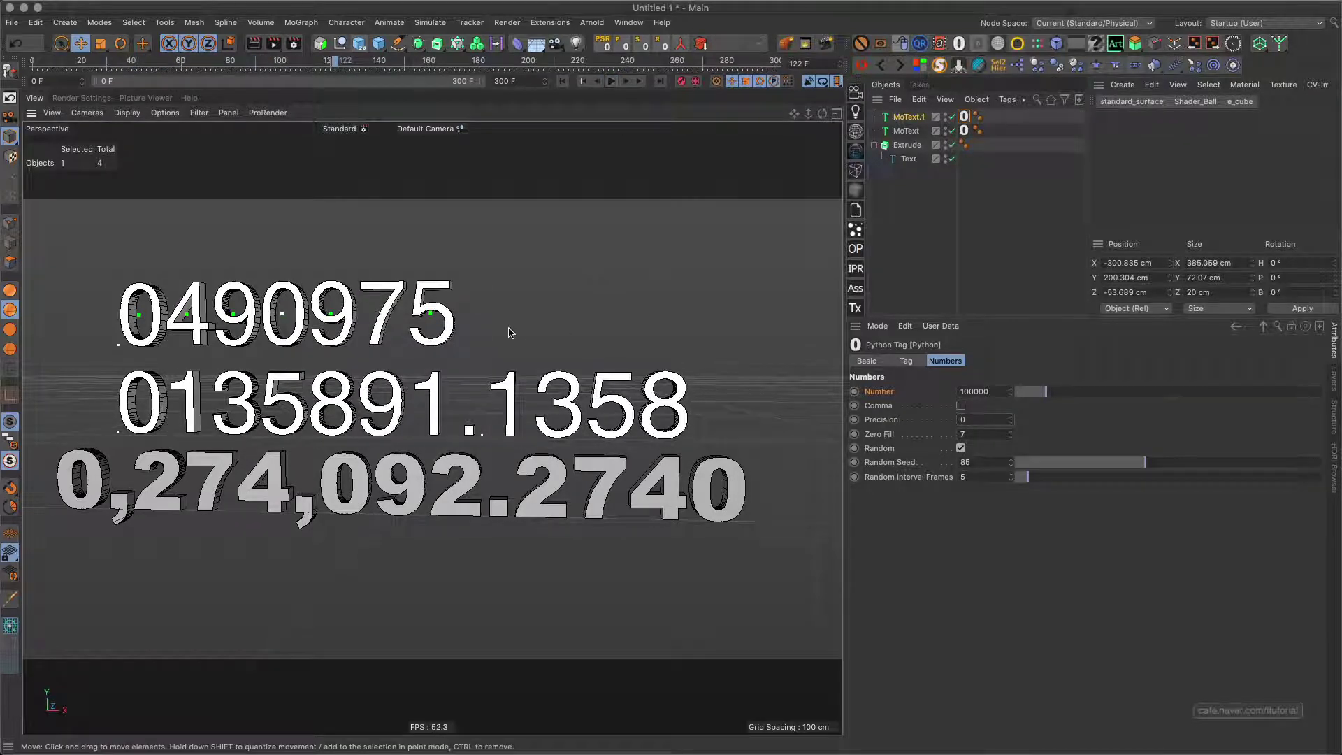
alt+middle_drag(509, 332, 514, 361)
alt+drag(513, 362, 511, 403)
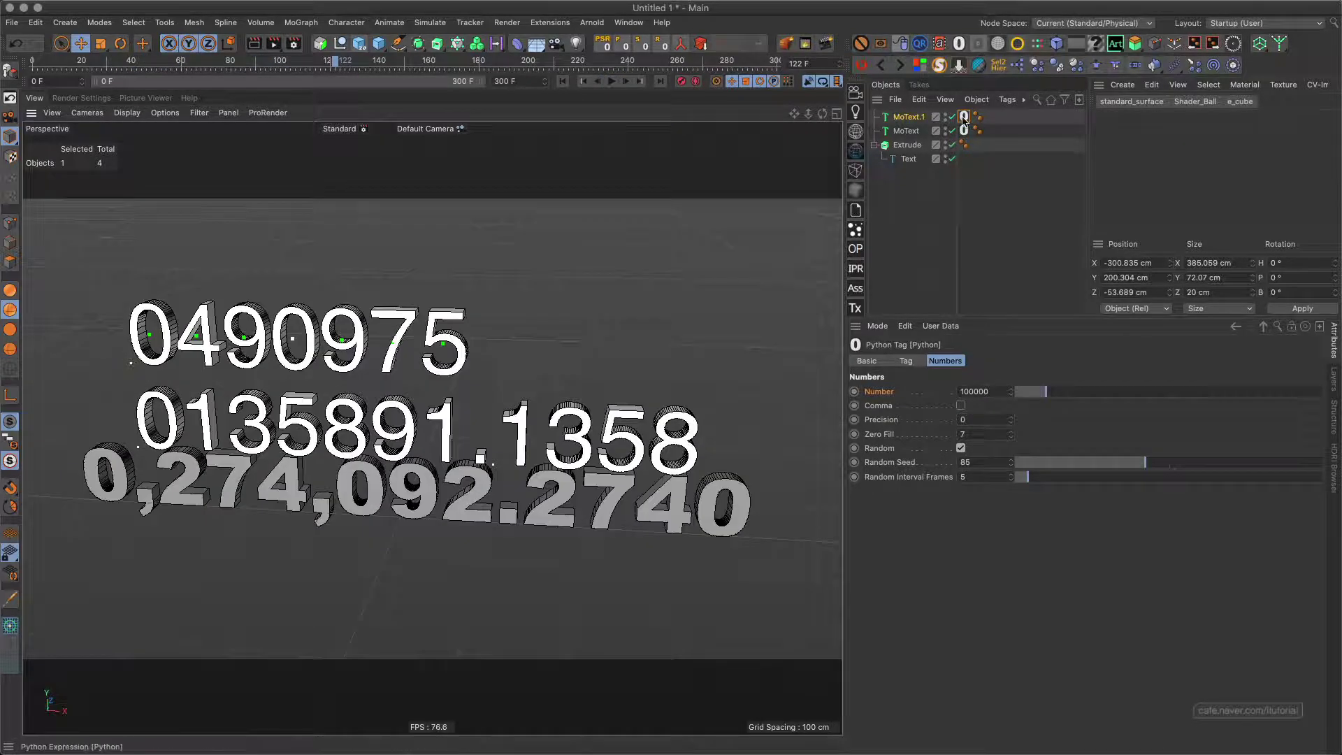